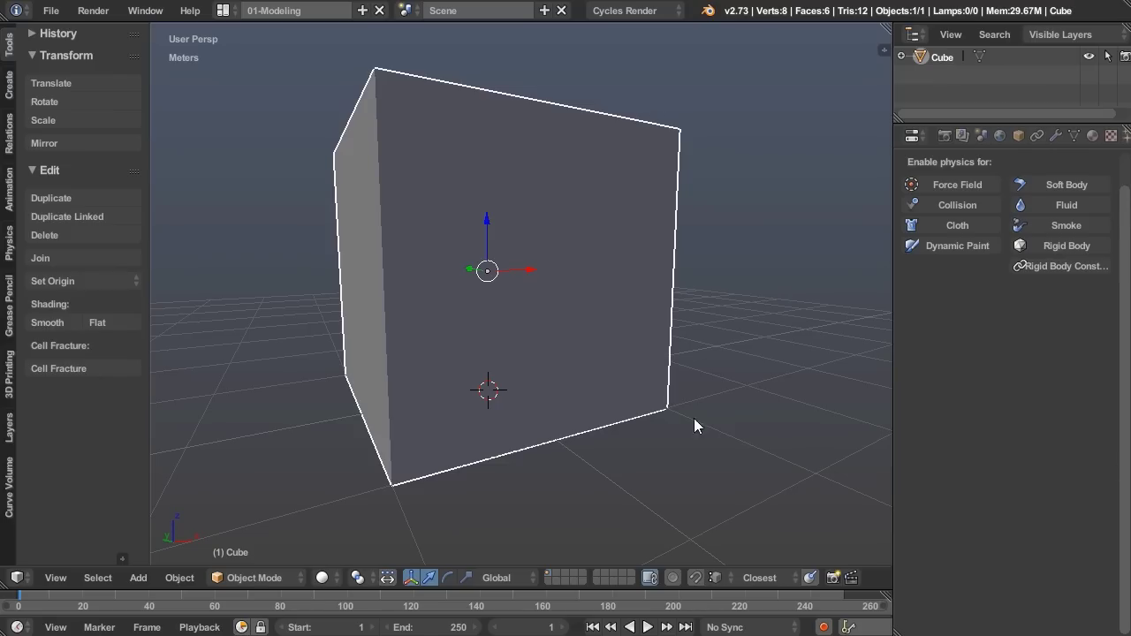
- Delete the default cube from the scene
middle_drag(693, 427, 586, 382)
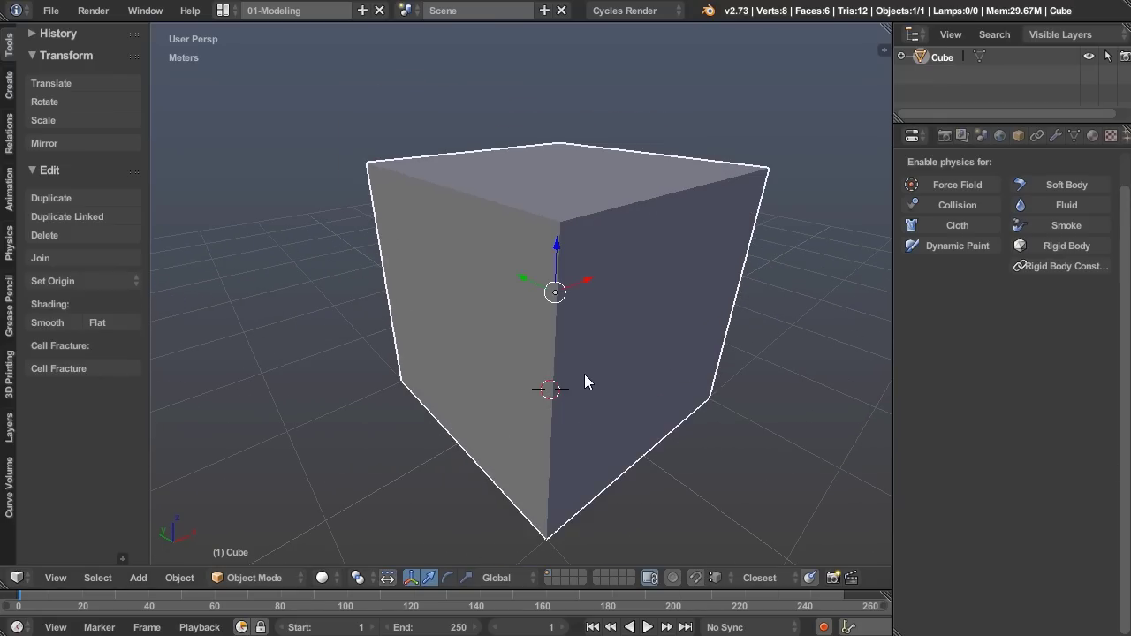
key(x)
click(585, 378)
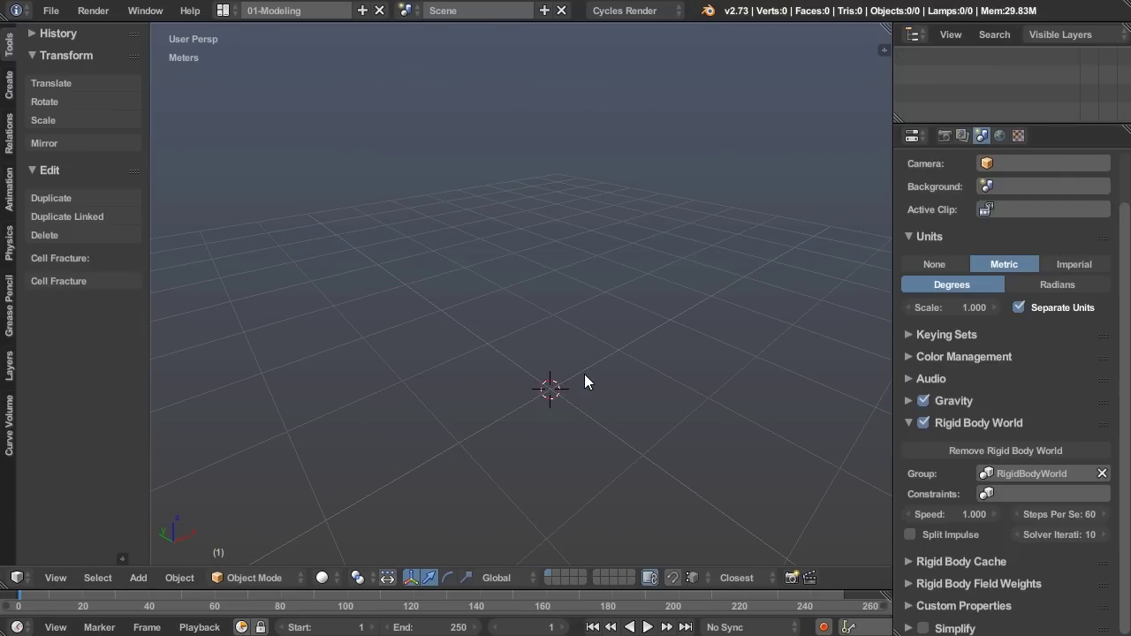
- Add a torus mesh at the 3D cursor
key(shift+a)
mouse_move(554, 352)
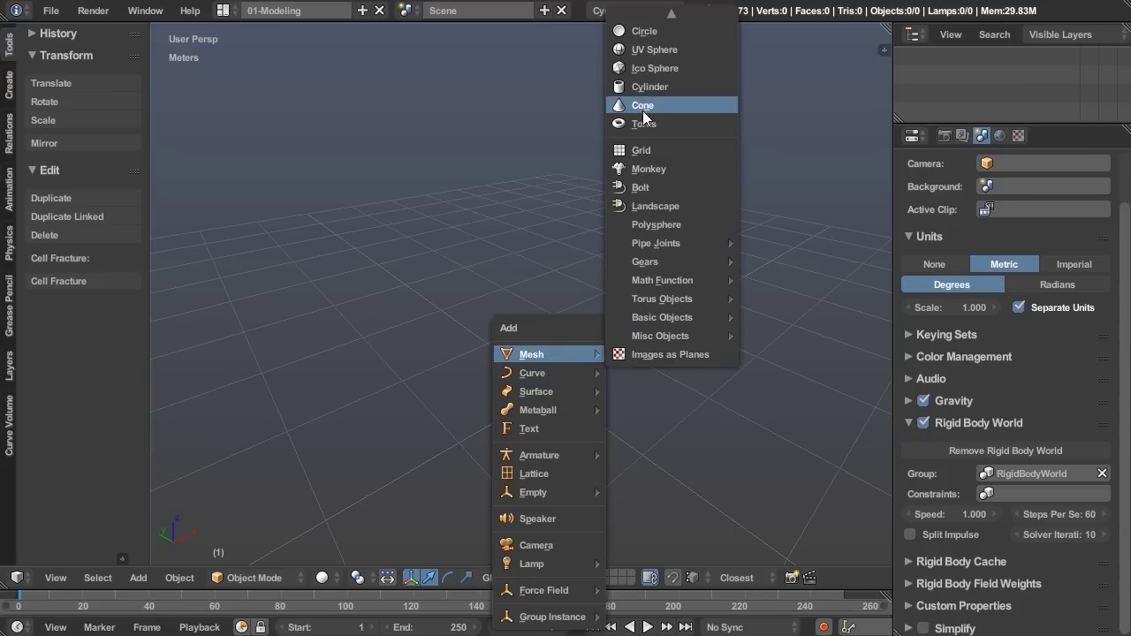
click(643, 123)
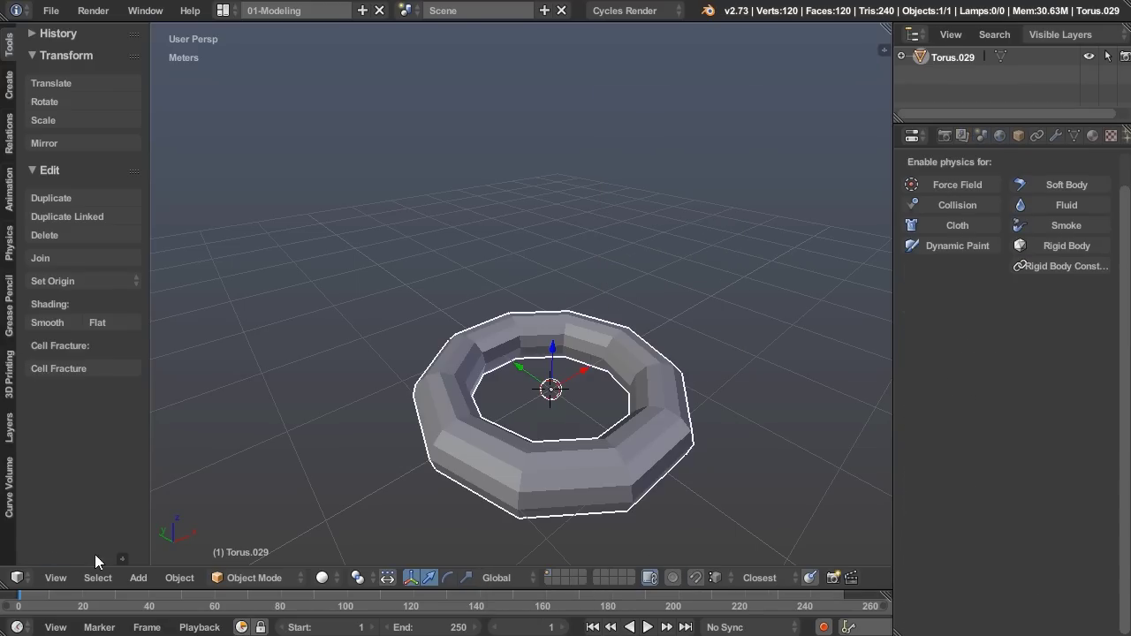
- Reveal the new torus's creation settings and check its major and minor segment counts
click(122, 559)
click(122, 426)
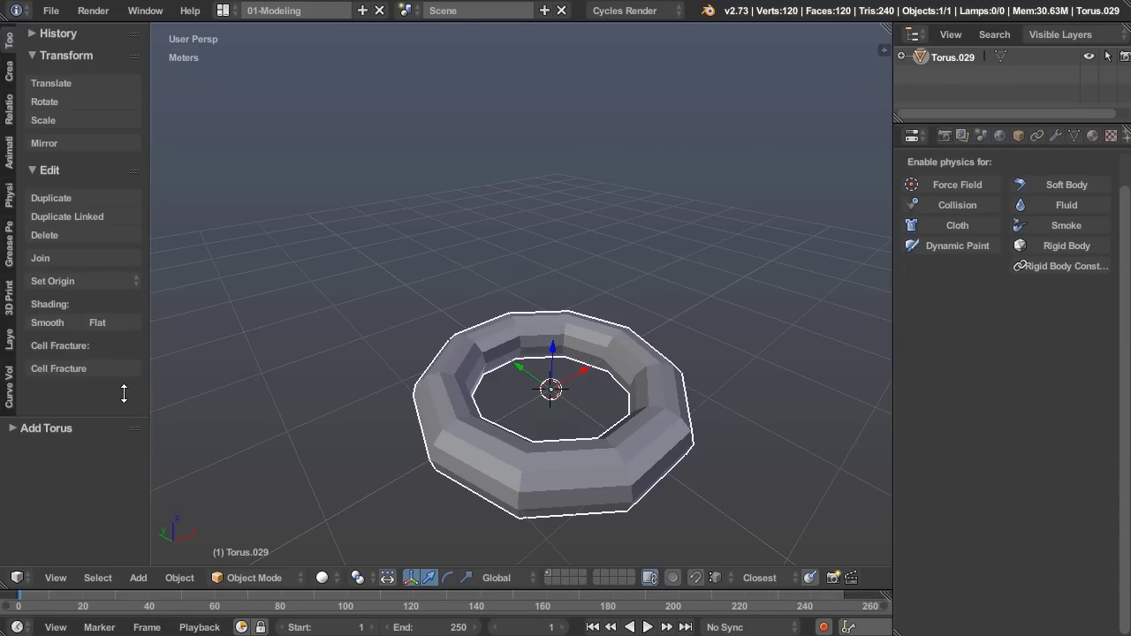
scroll(120, 433, down, 5)
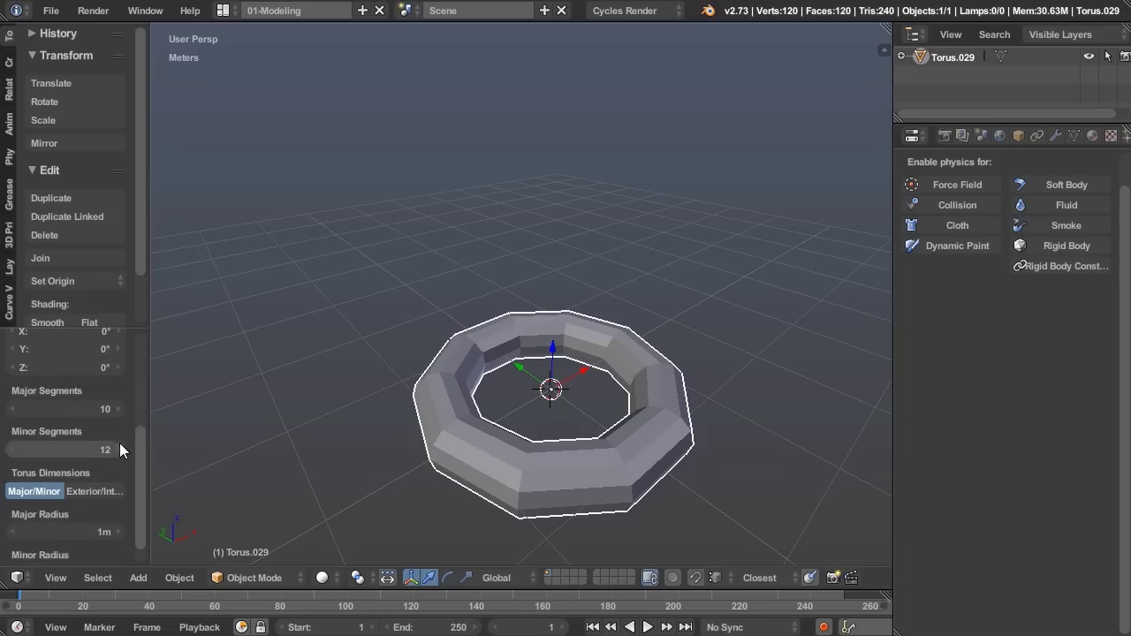
click(77, 408)
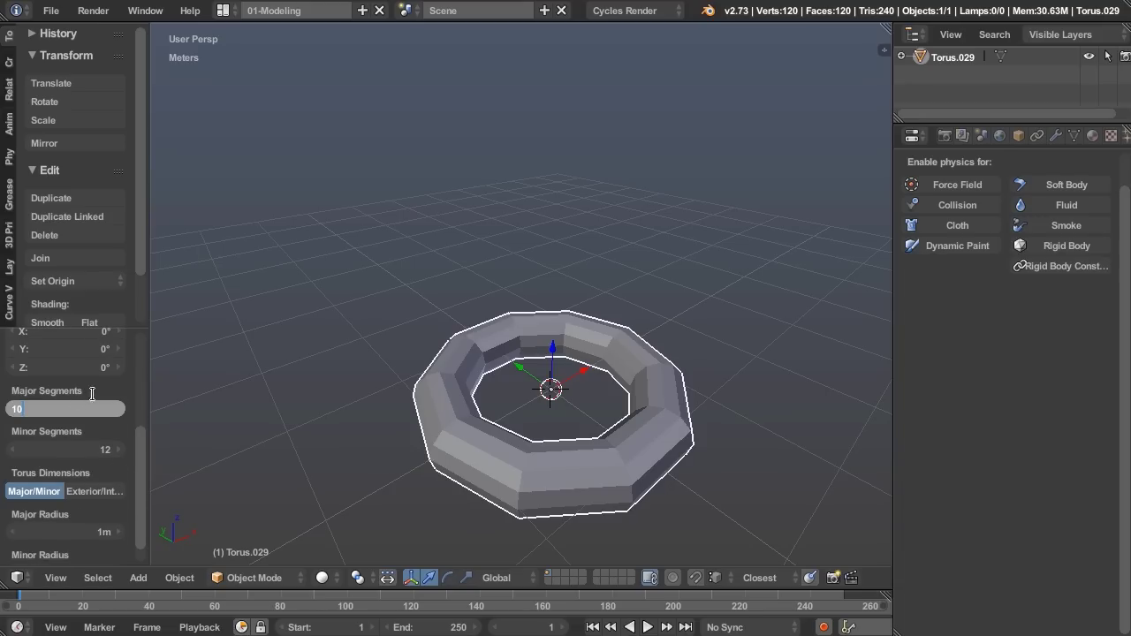
click(133, 443)
scroll(136, 448, up, 3)
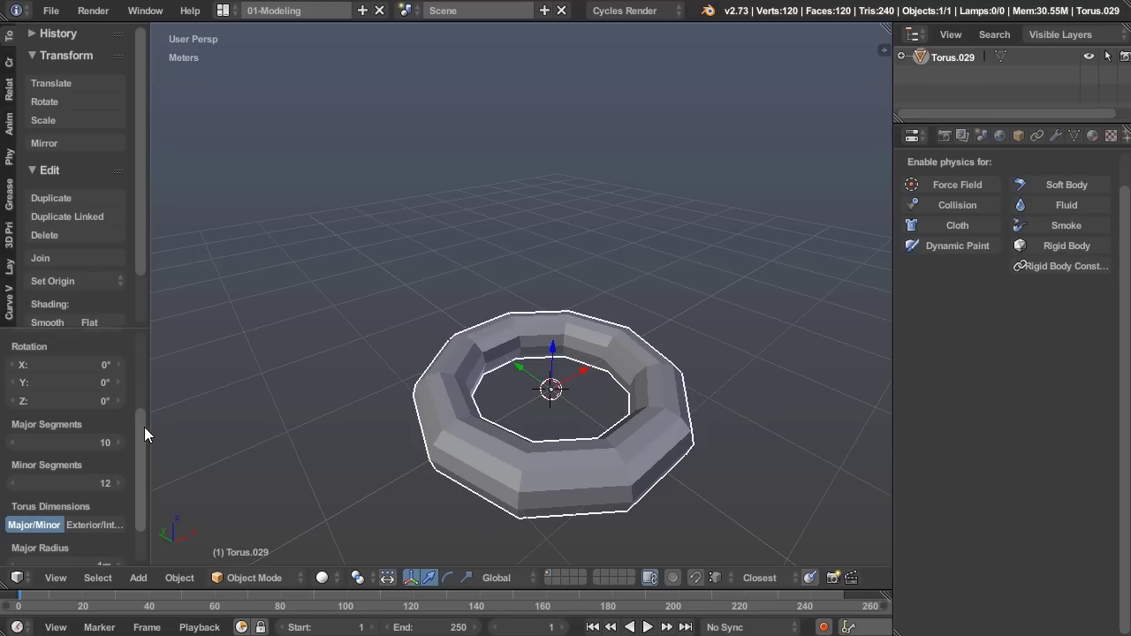
- In Edit Mode, select the positive-X half of the torus and move it along X to stretch the ring into an elongated link
middle_drag(644, 341, 620, 396)
middle_drag(714, 326, 645, 354)
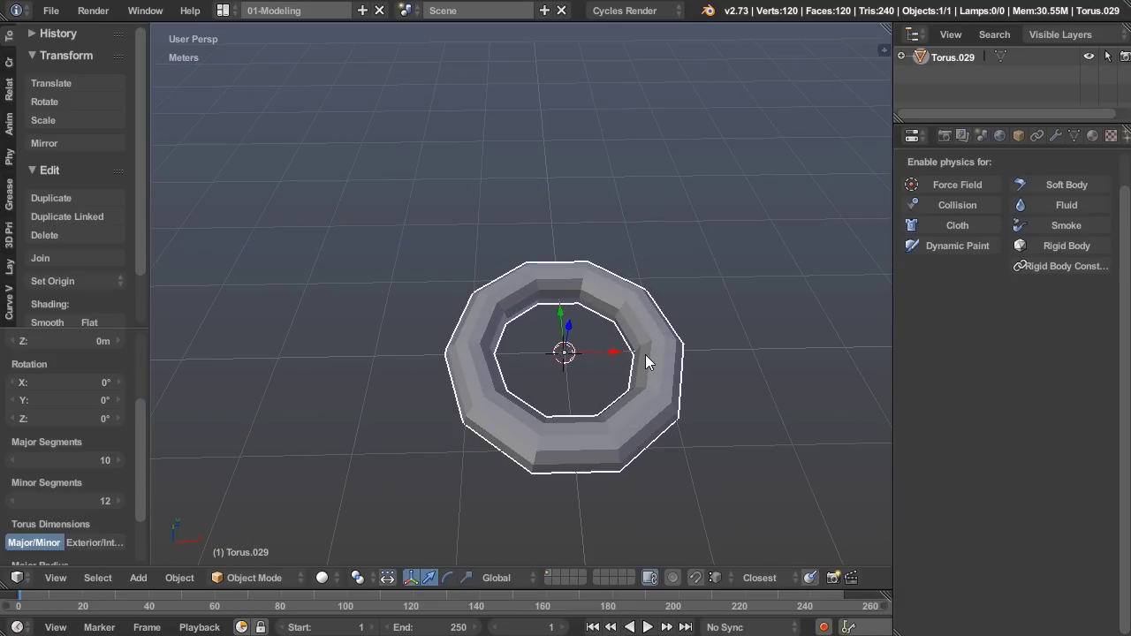
key(Tab)
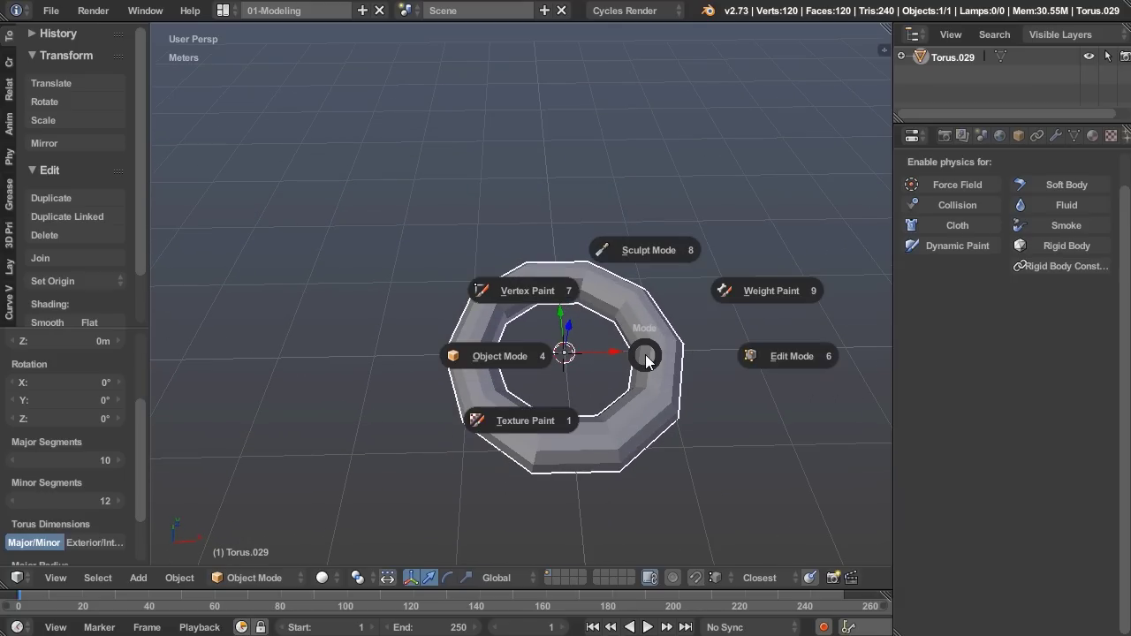
click(793, 362)
key(a)
key(b)
drag(565, 195, 828, 500)
middle_drag(828, 500, 660, 382)
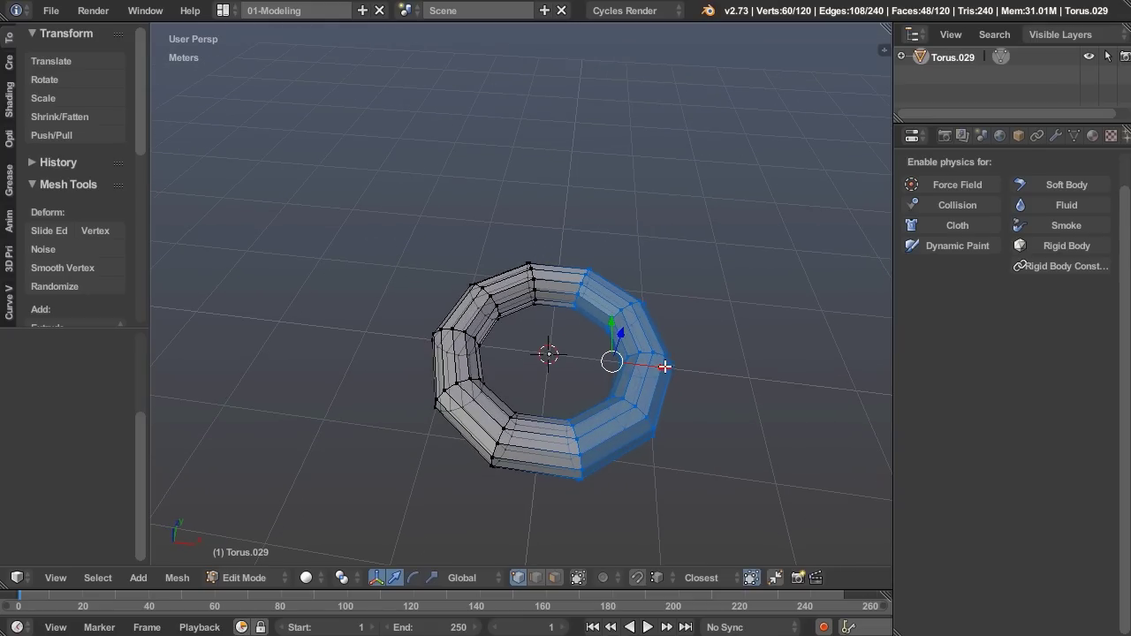
drag(661, 366, 752, 392)
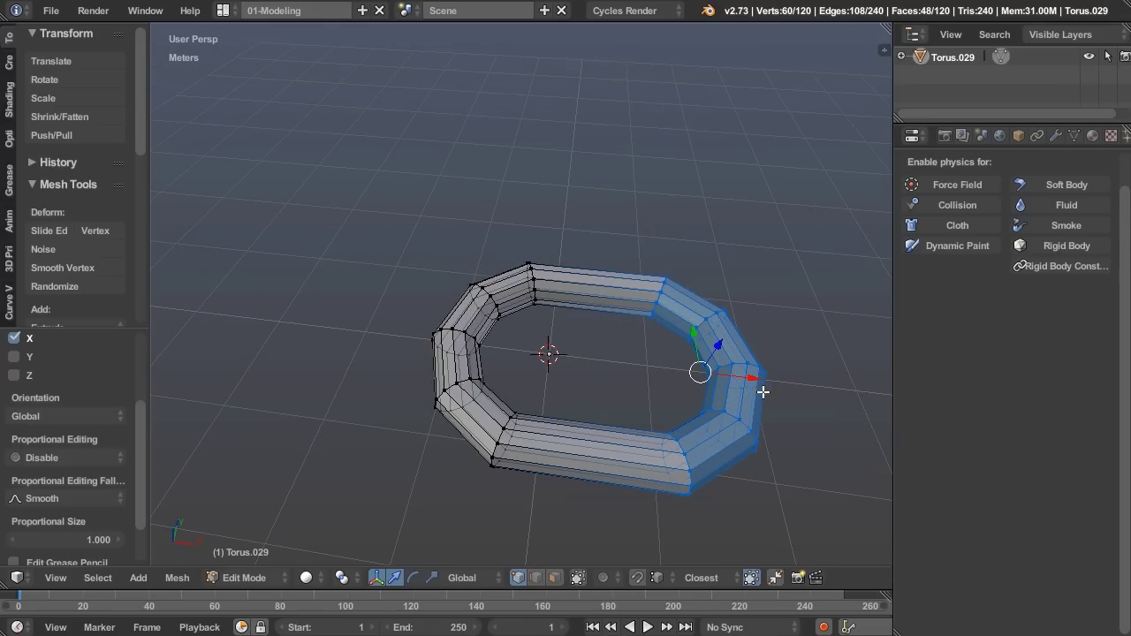
- Select all of the link's vertices and scale them by 0.25
key(a)
key(a)
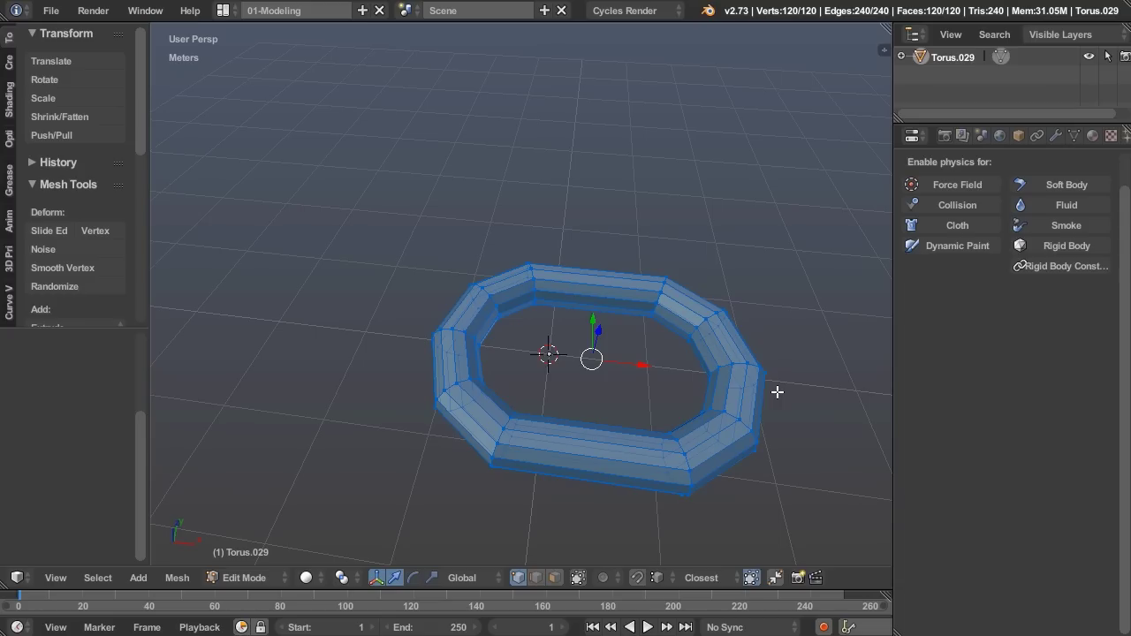
text(s.25)
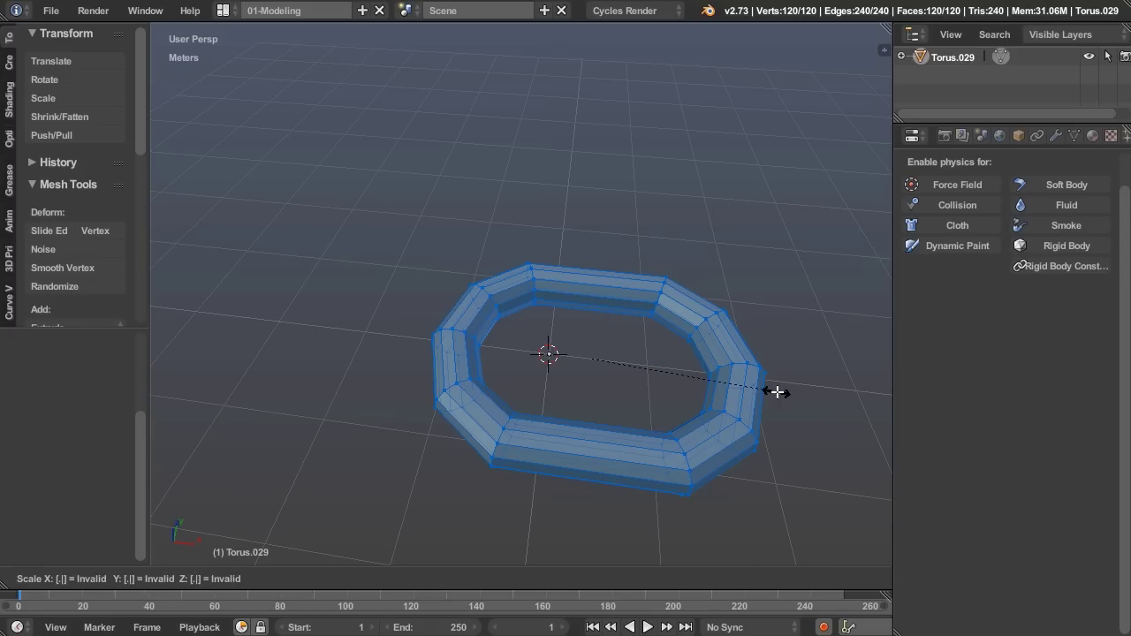
key(Return)
- Move the link's mesh about 41 cm along negative X to centre it on its origin, and return to Object Mode
scroll(619, 340, up, 2)
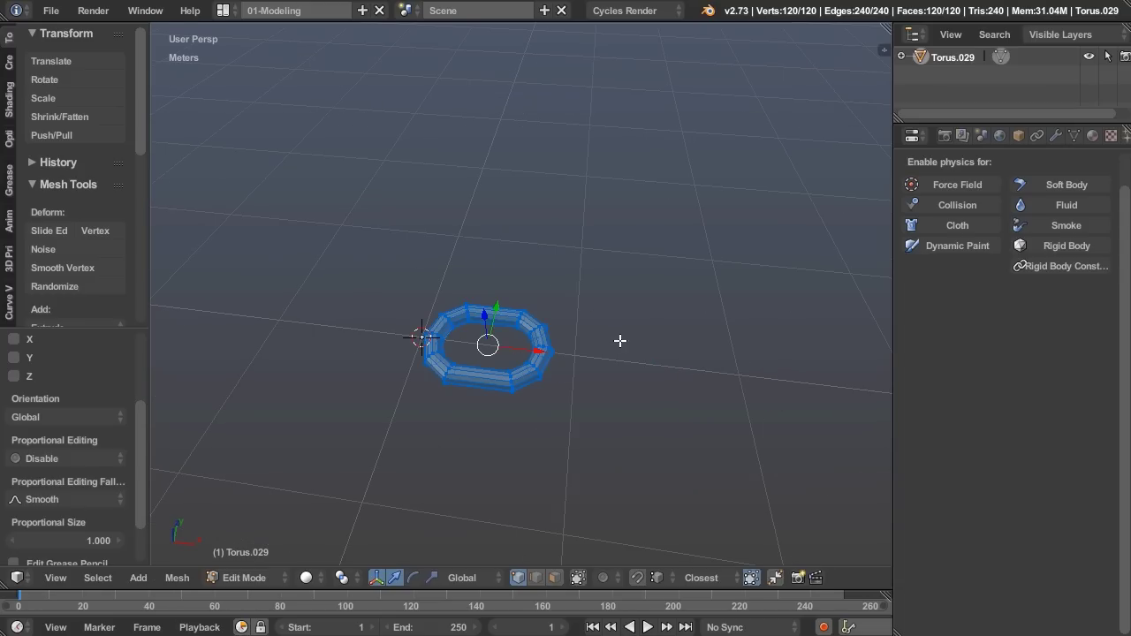
key(g)
key(x)
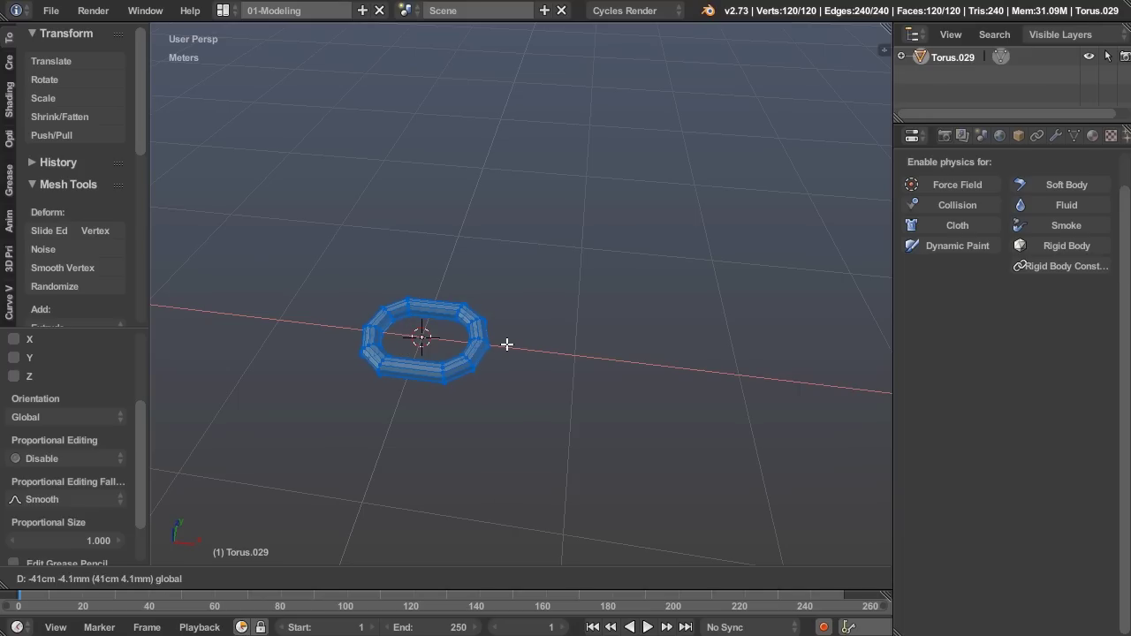
key(Return)
key(Tab)
click(494, 331)
- Add an Array modifier to the link
middle_drag(437, 430, 530, 371)
click(1057, 135)
middle_drag(671, 291, 543, 371)
click(952, 198)
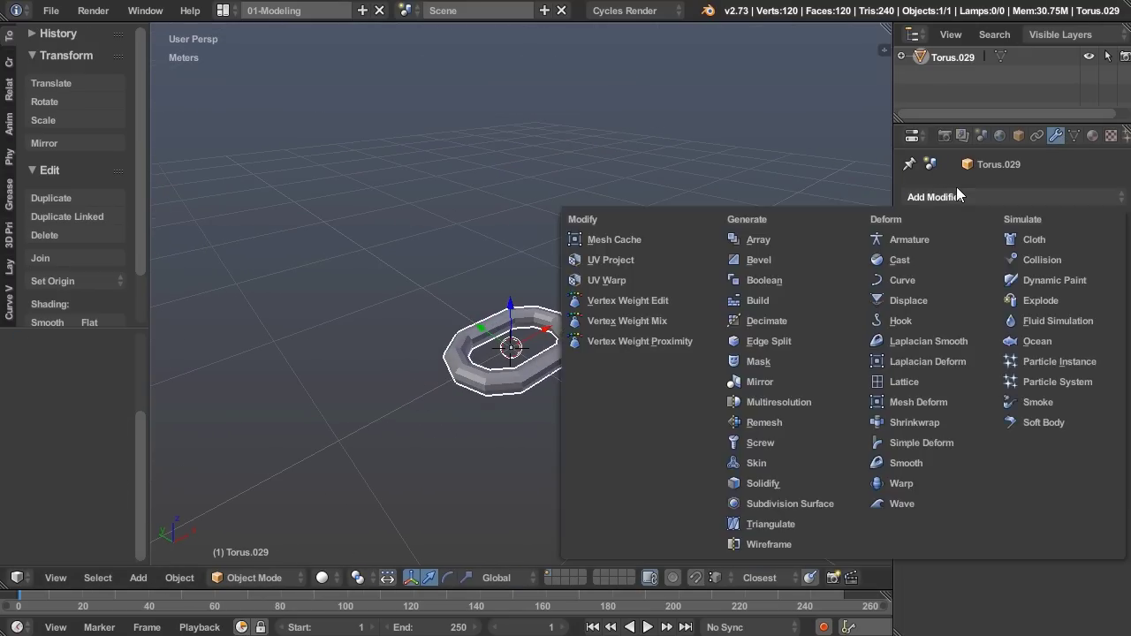
click(745, 244)
- Set the array's count to 20 and its relative X offset to 0.600 so neighbouring links overlap
scroll(739, 265, up, 2)
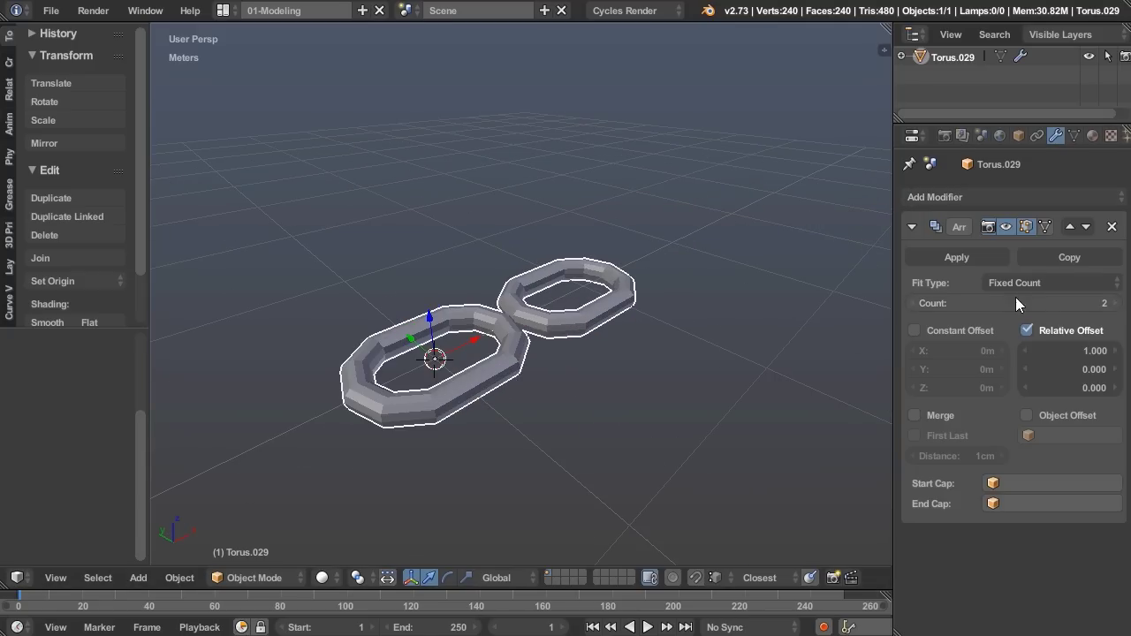
drag(1015, 301, 1104, 303)
middle_drag(762, 312, 953, 319)
click(1115, 303)
middle_drag(550, 350, 405, 346)
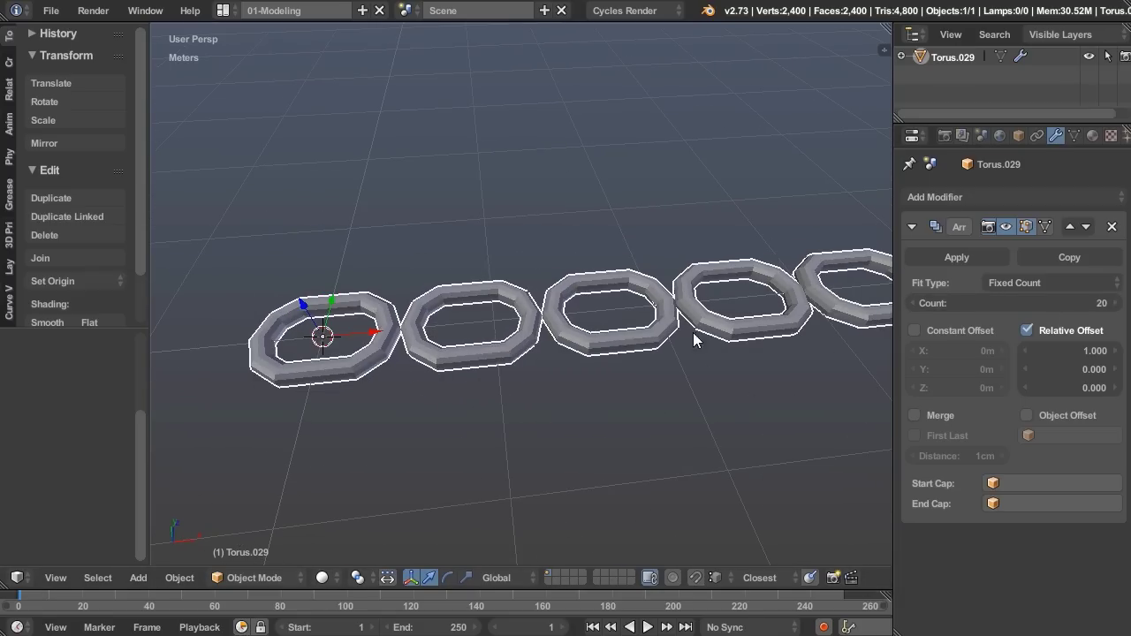
middle_drag(503, 345, 446, 341)
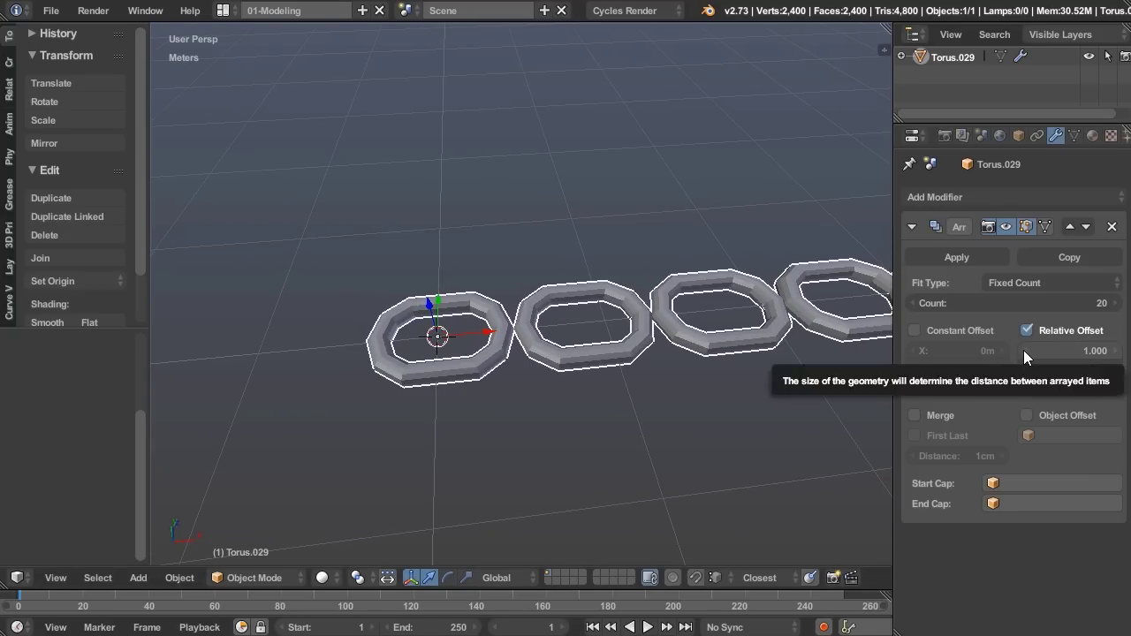
ctrl+scroll(1023, 350, down, 4)
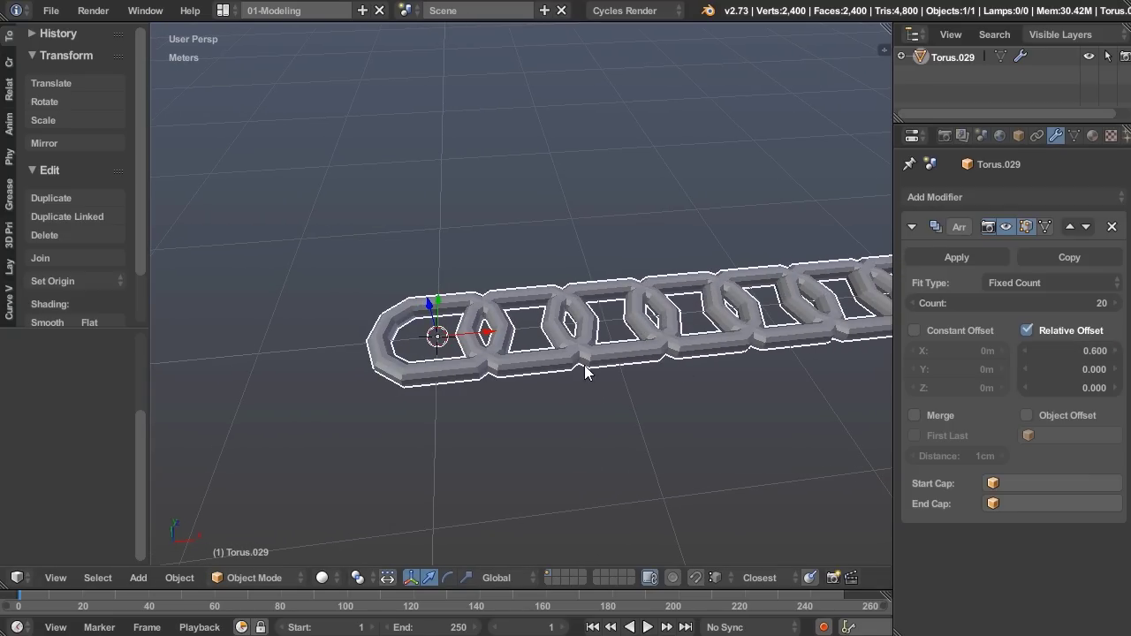
middle_drag(523, 376, 548, 362)
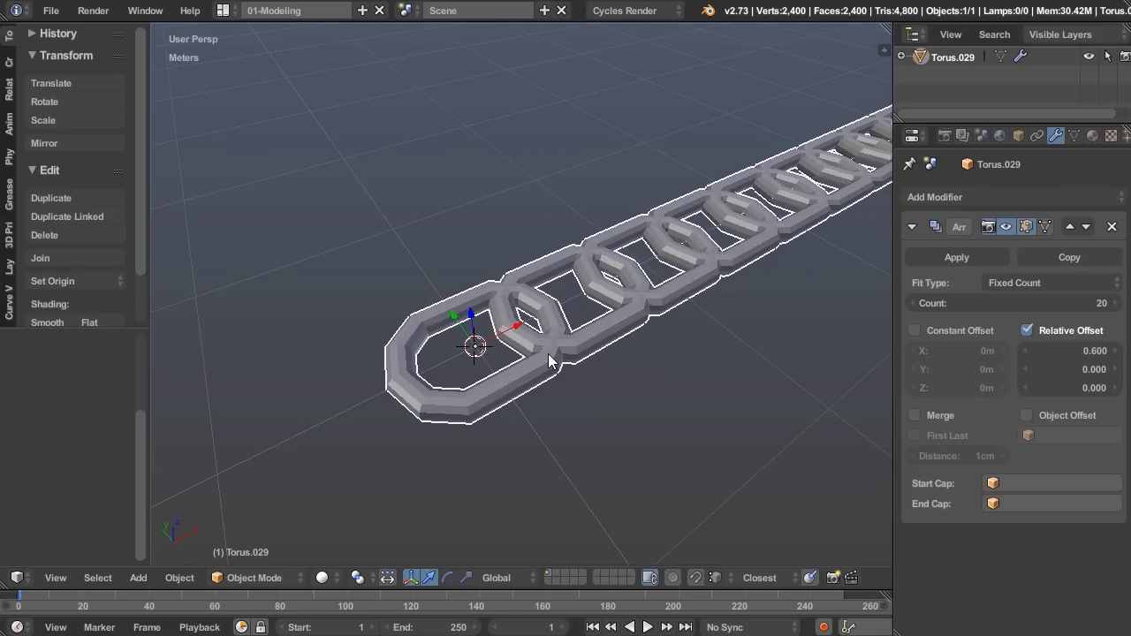
- Add a Plain Axes empty at the link's origin
key(shift+a)
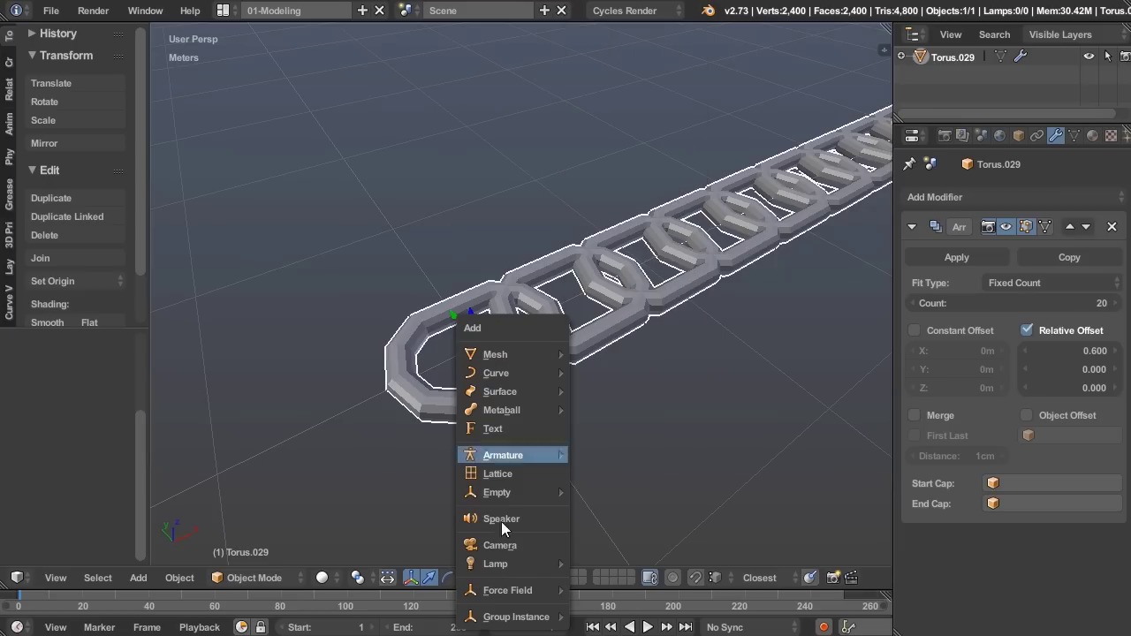
mouse_move(528, 492)
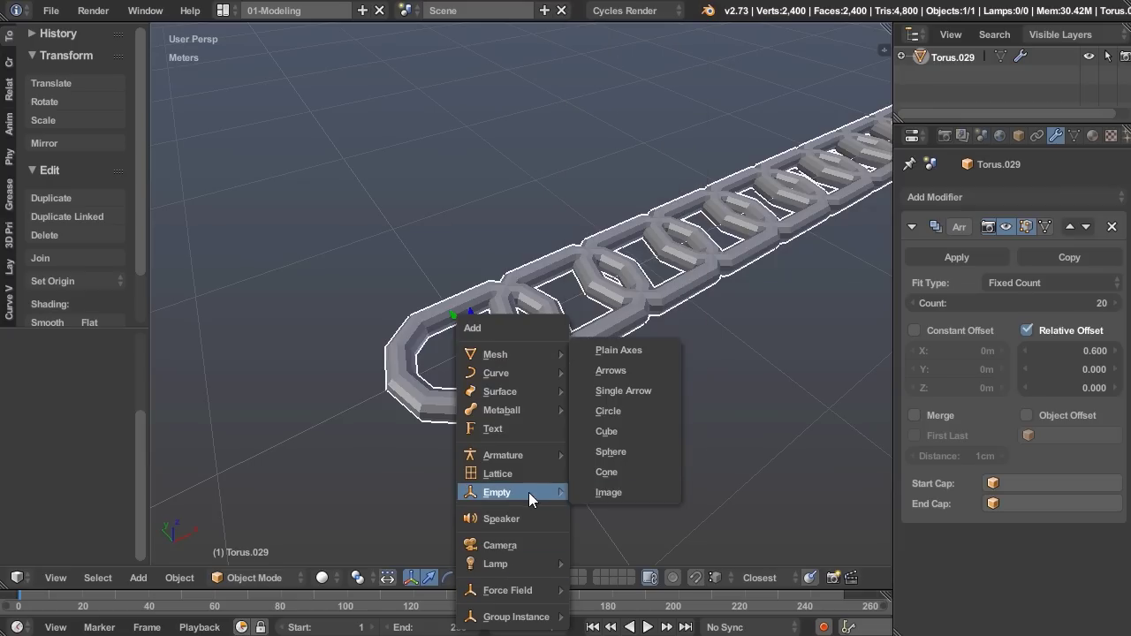
click(634, 350)
- Enable Object Offset in the link's Array modifier and choose the empty as the offset object
middle_drag(626, 357, 662, 255)
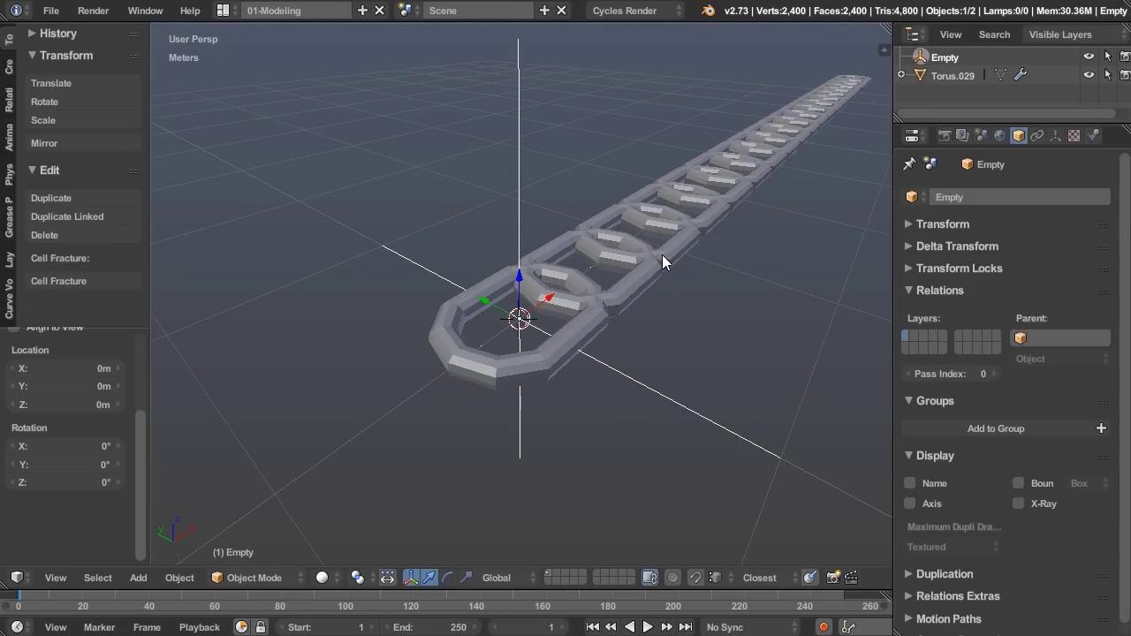
right_click(661, 254)
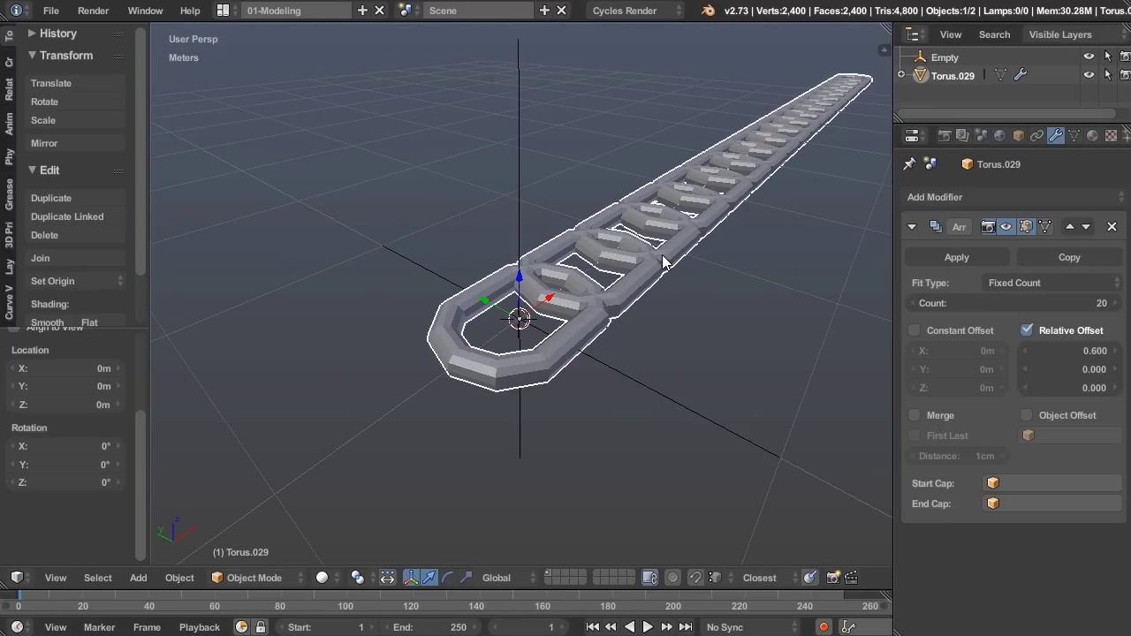
click(1025, 415)
click(1057, 435)
click(971, 247)
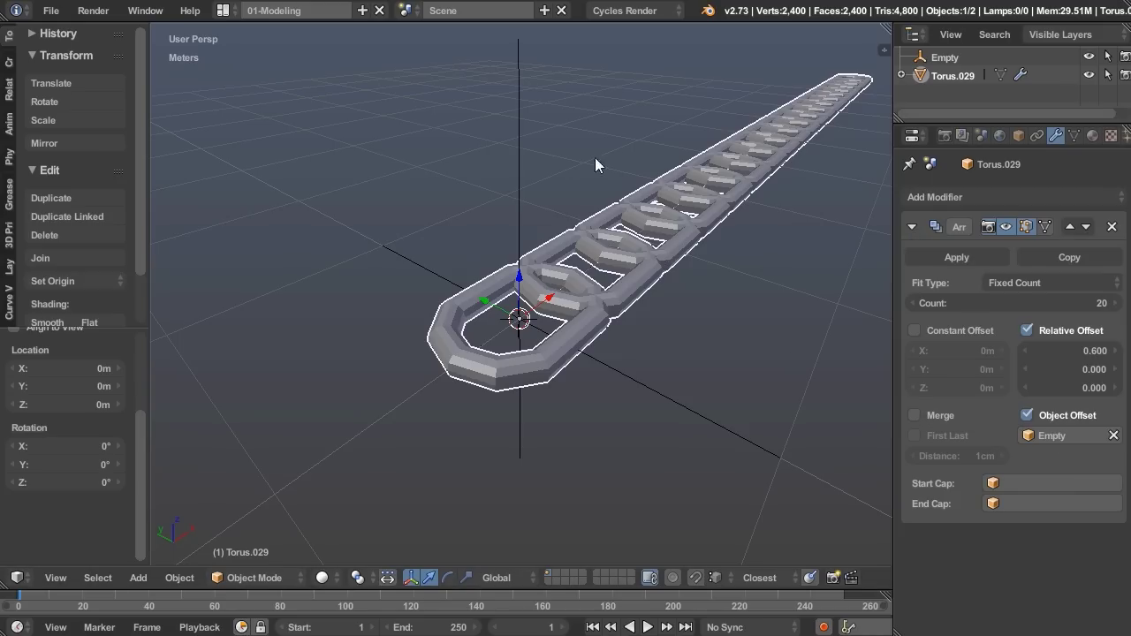
- Rotate the empty 90° about the X axis so each link turns a quarter turn from the one before
right_click(515, 156)
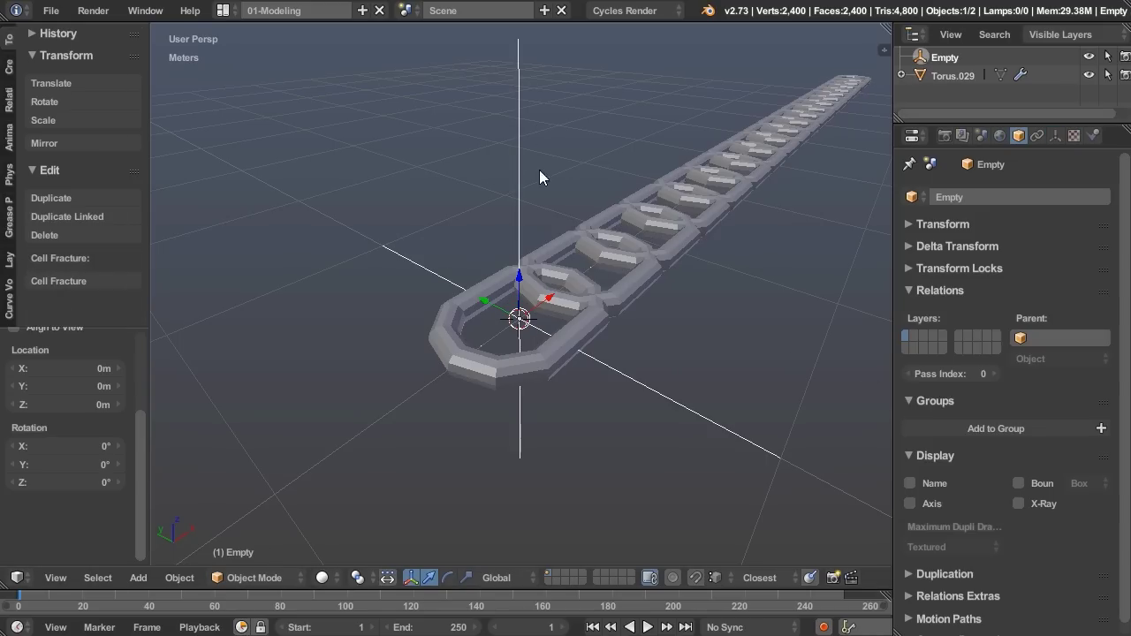
key(g)
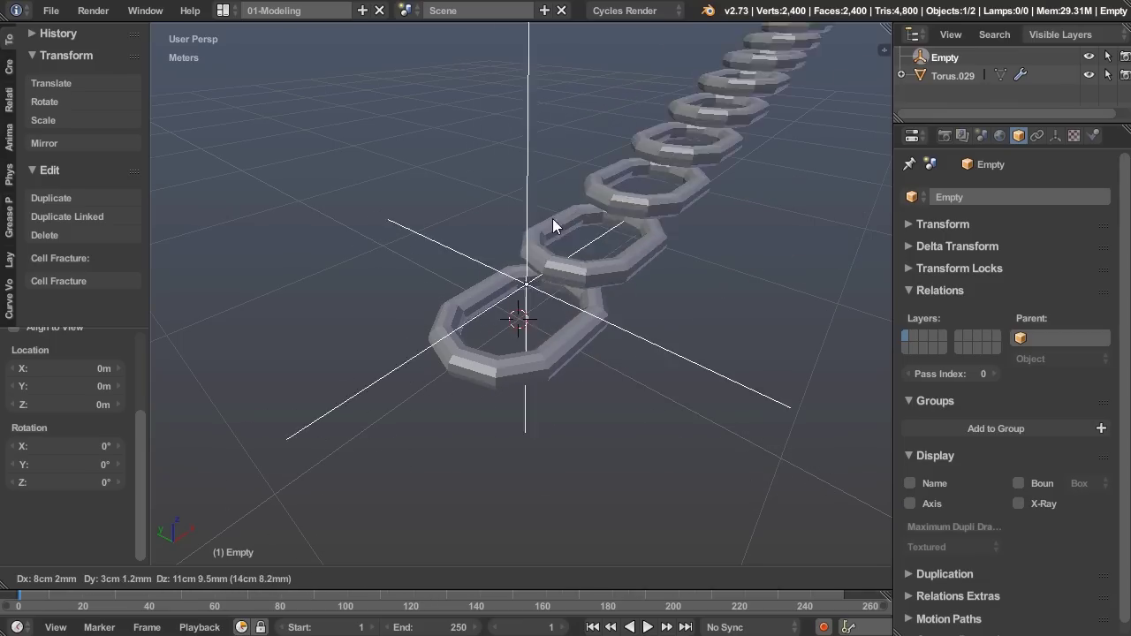
key(Escape)
middle_drag(651, 372, 703, 306)
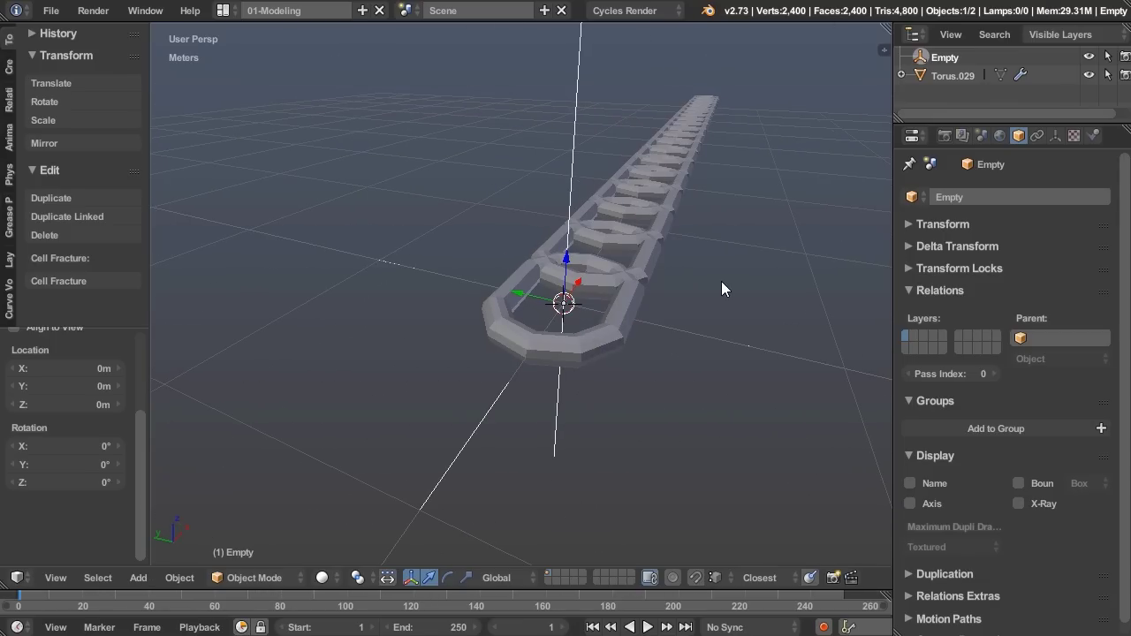
text(r901)
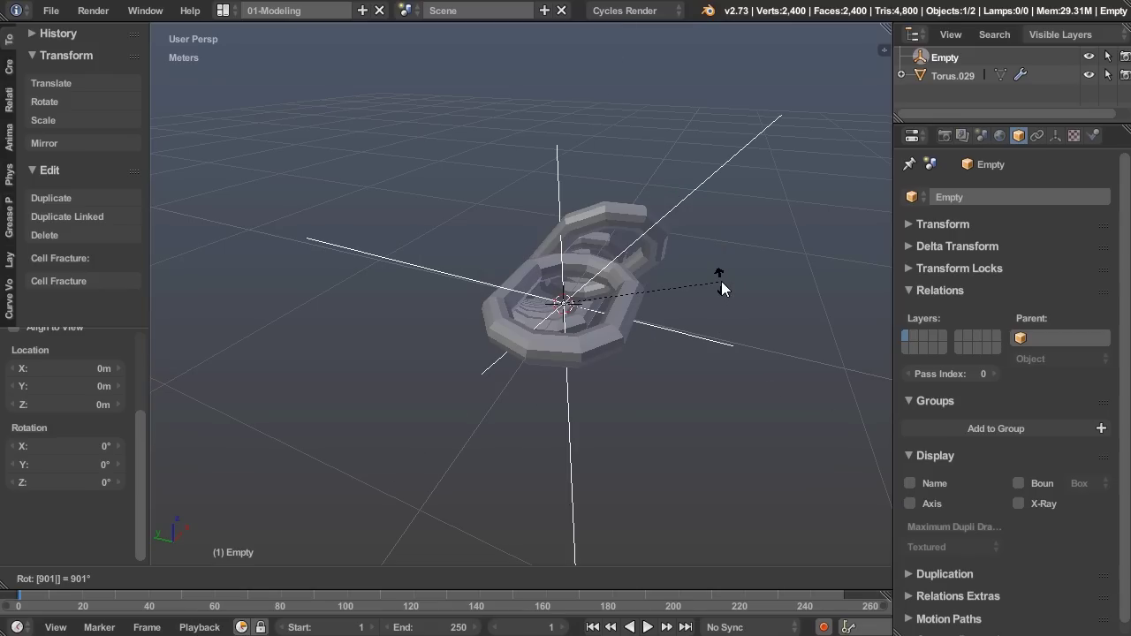
key(BackSpace)
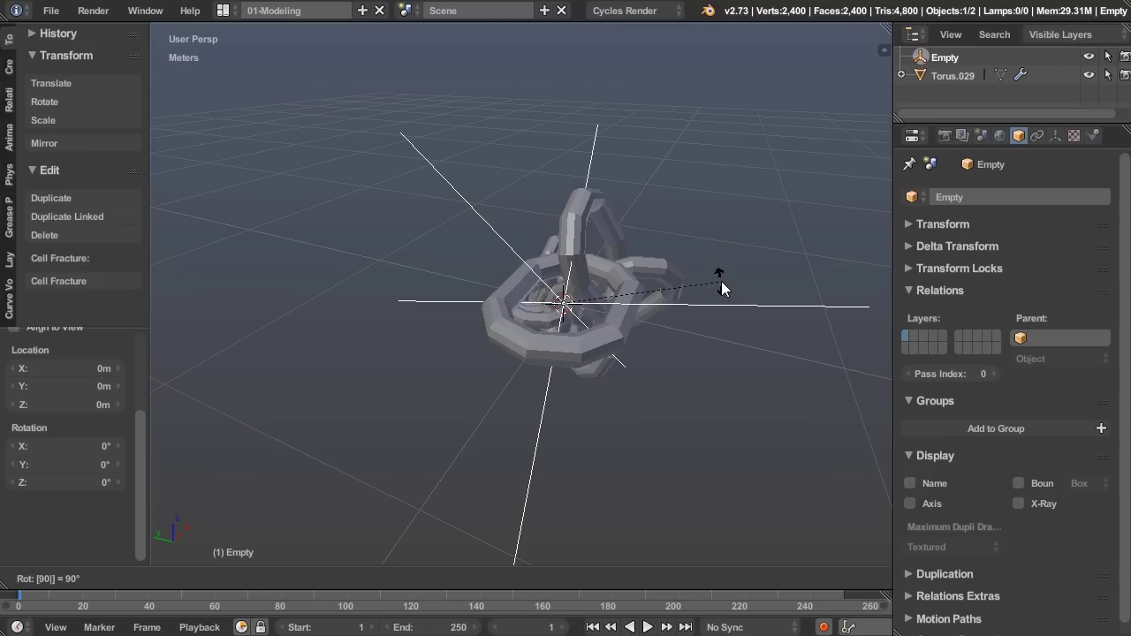
key(x)
key(Return)
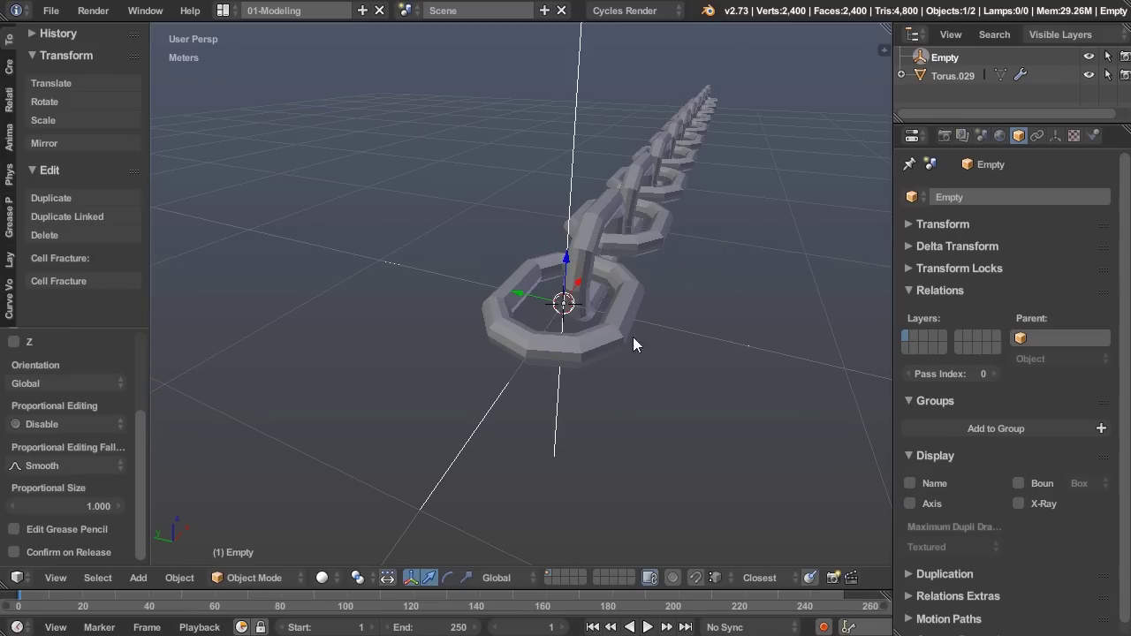
- Apply the Array modifier on the chain
middle_drag(633, 344, 625, 362)
right_click(636, 262)
middle_drag(636, 262, 671, 265)
click(955, 256)
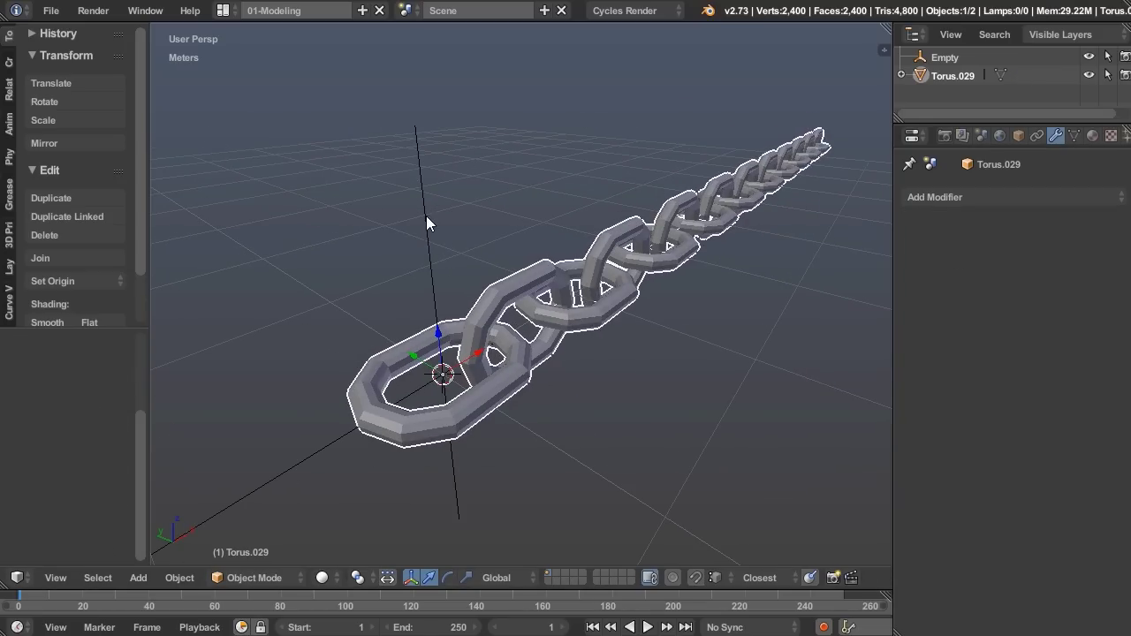
- Delete the empty that was used as the array's offset object
right_click(426, 216)
key(x)
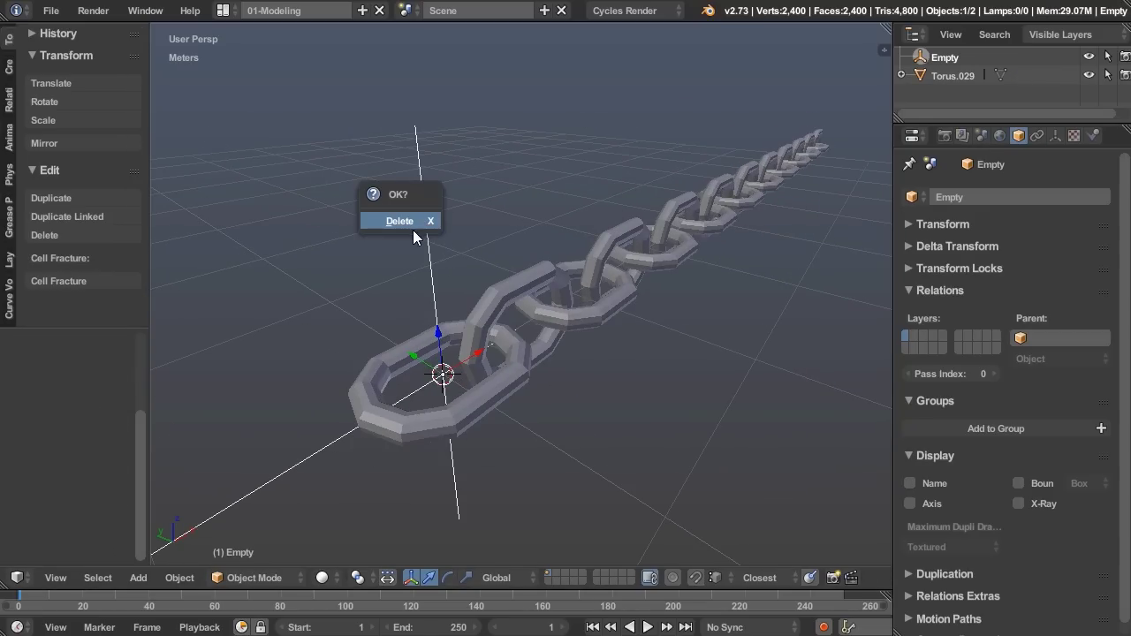
click(399, 221)
- Raise the chain about 4.15 m along the Z axis and shift it along X so it is centred above the grid
right_click(664, 291)
scroll(687, 321, down, 5)
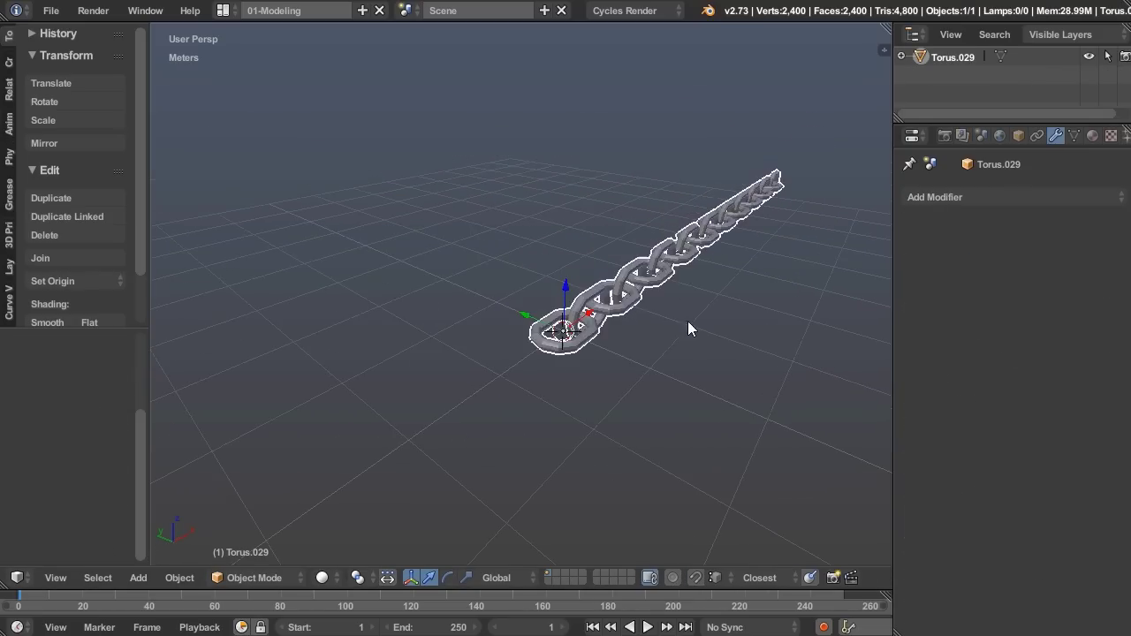
middle_drag(687, 321, 500, 362)
scroll(609, 314, down, 3)
scroll(441, 371, up, 2)
key(g)
key(z)
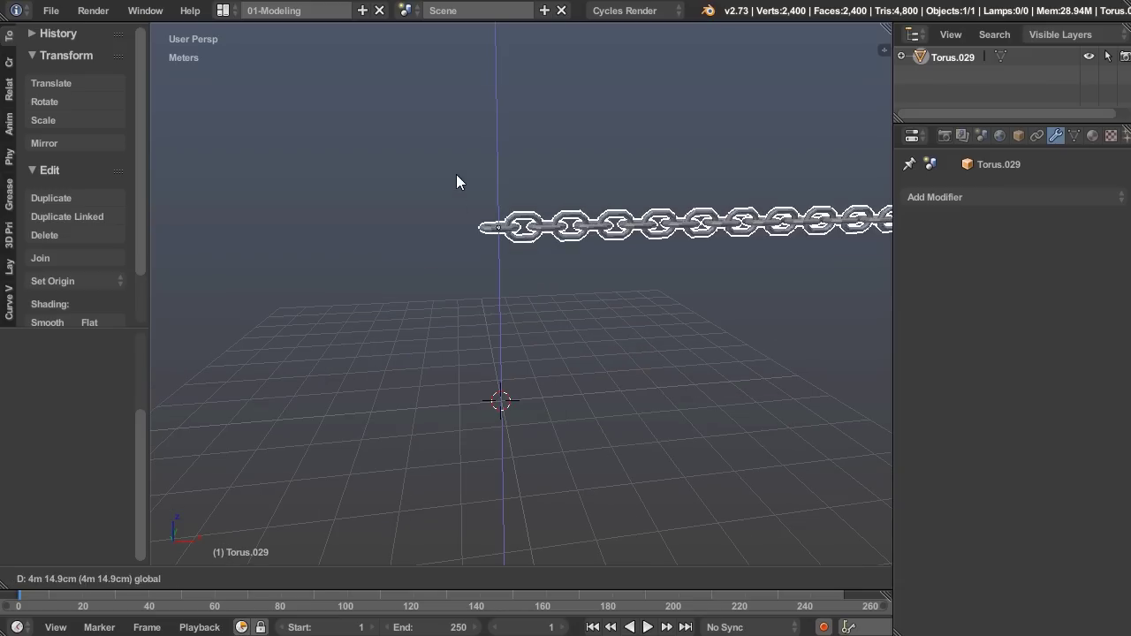
click(457, 179)
key(g)
key(x)
click(269, 220)
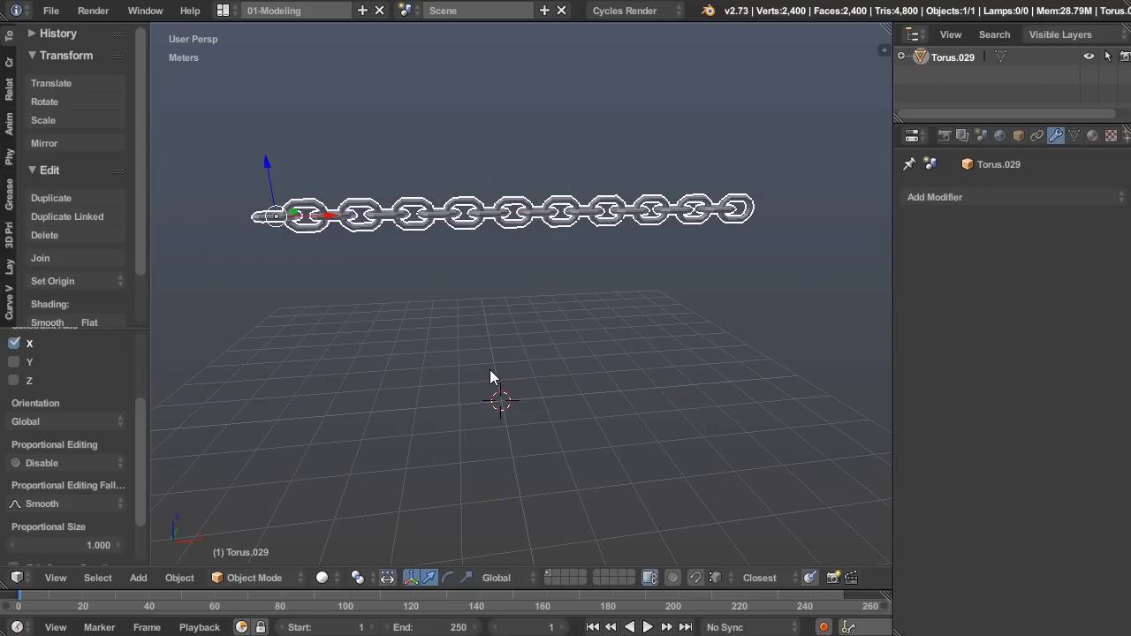
- Add a plane at the origin and scale it up to cover the grid as a floor
key(shift+a)
mouse_move(457, 234)
click(548, 233)
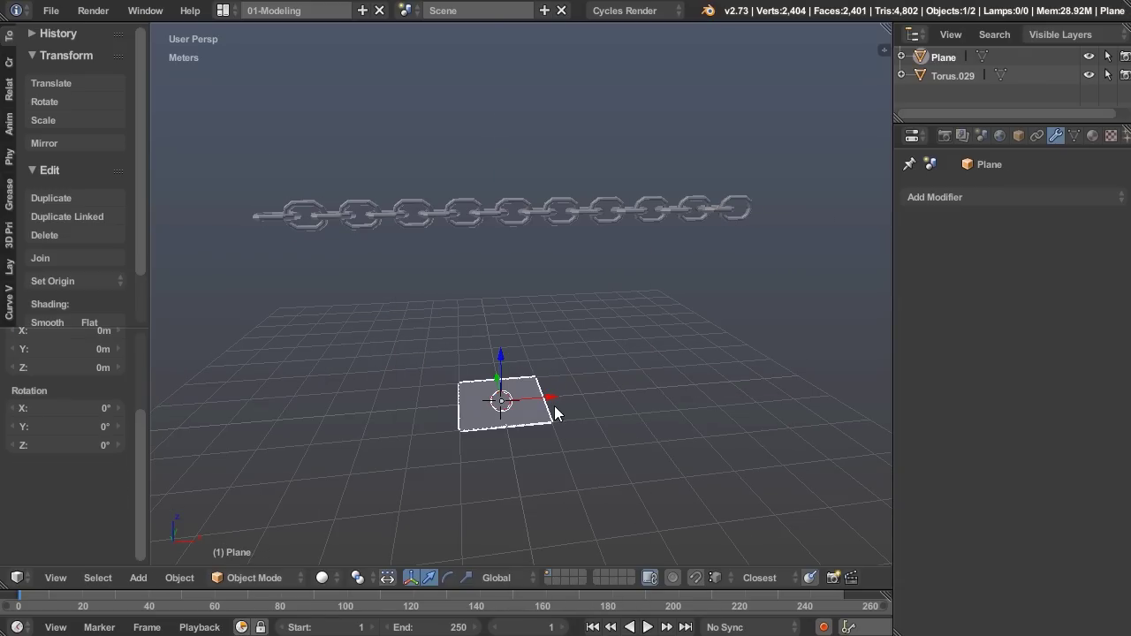
key(s)
click(175, 488)
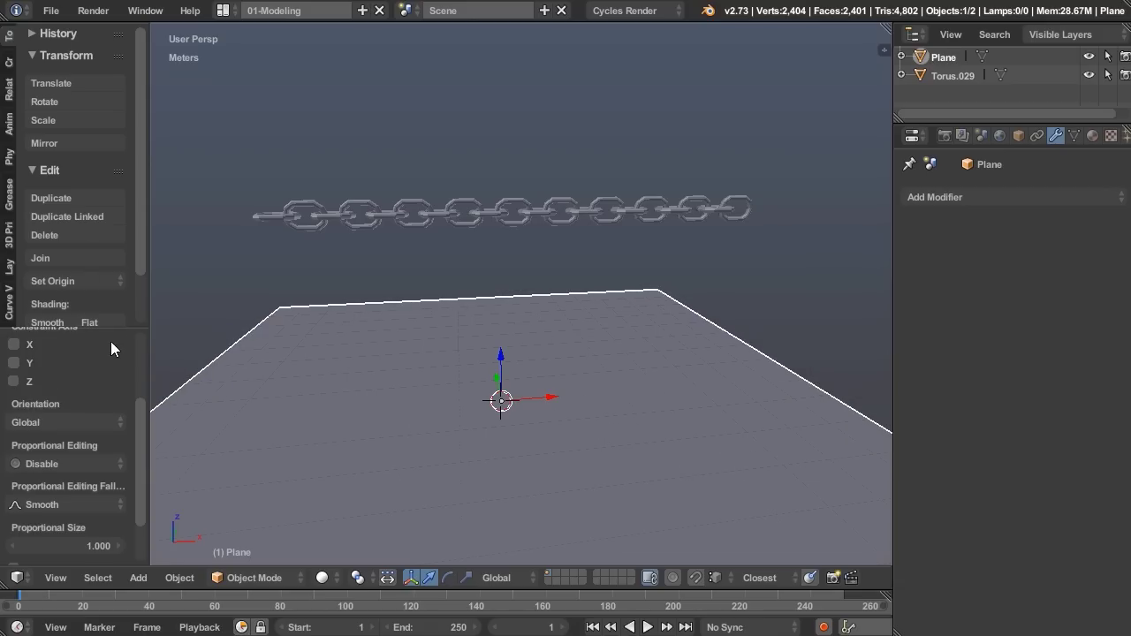
- Make the chain an active rigid body
drag(111, 328, 111, 559)
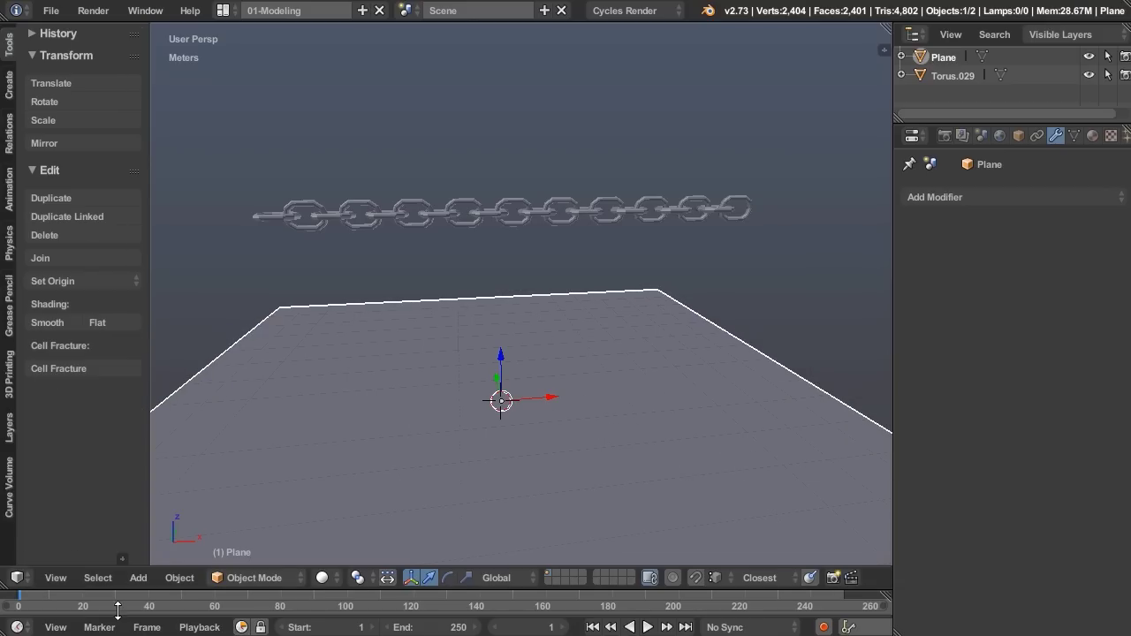
click(10, 247)
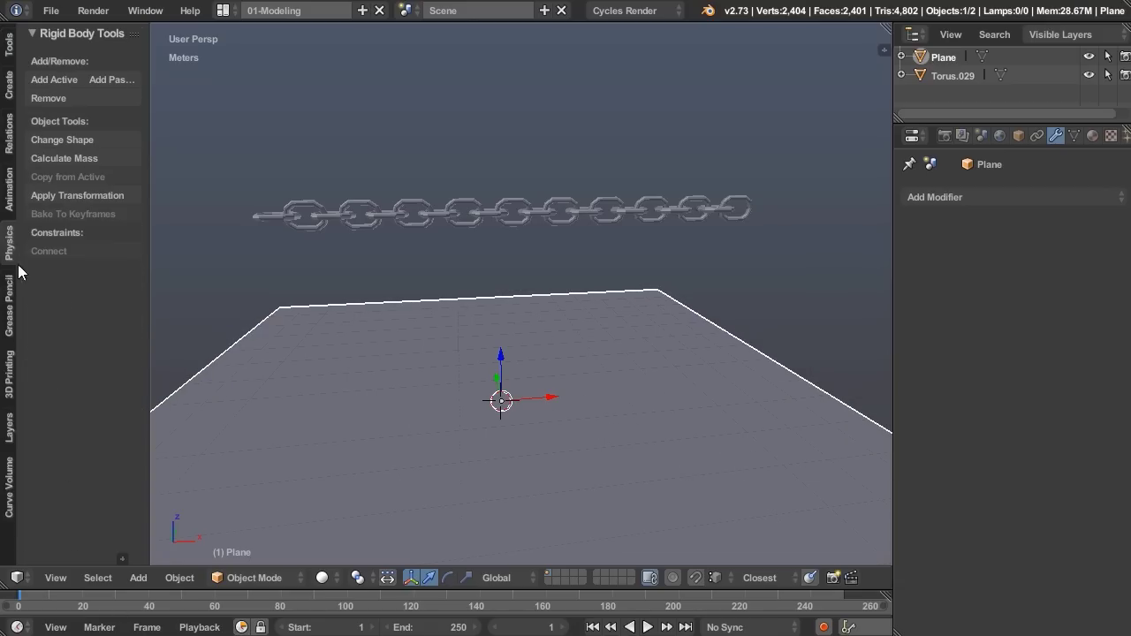
right_click(334, 214)
click(71, 78)
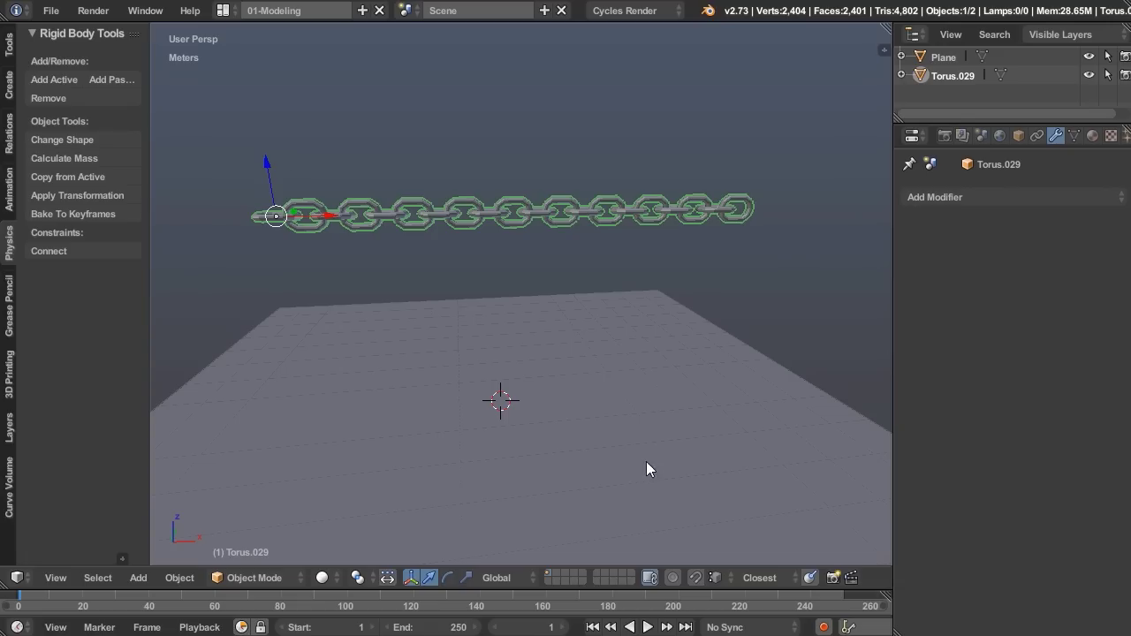
- Play the rigid body simulation of the one-piece chain and return to the first frame
click(647, 626)
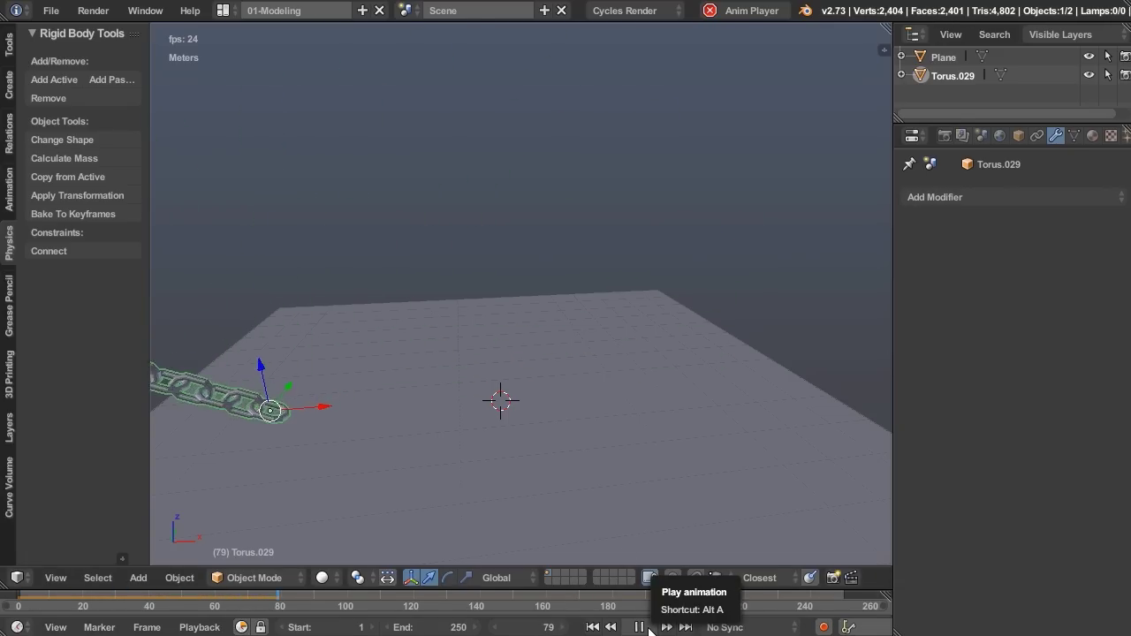
click(647, 627)
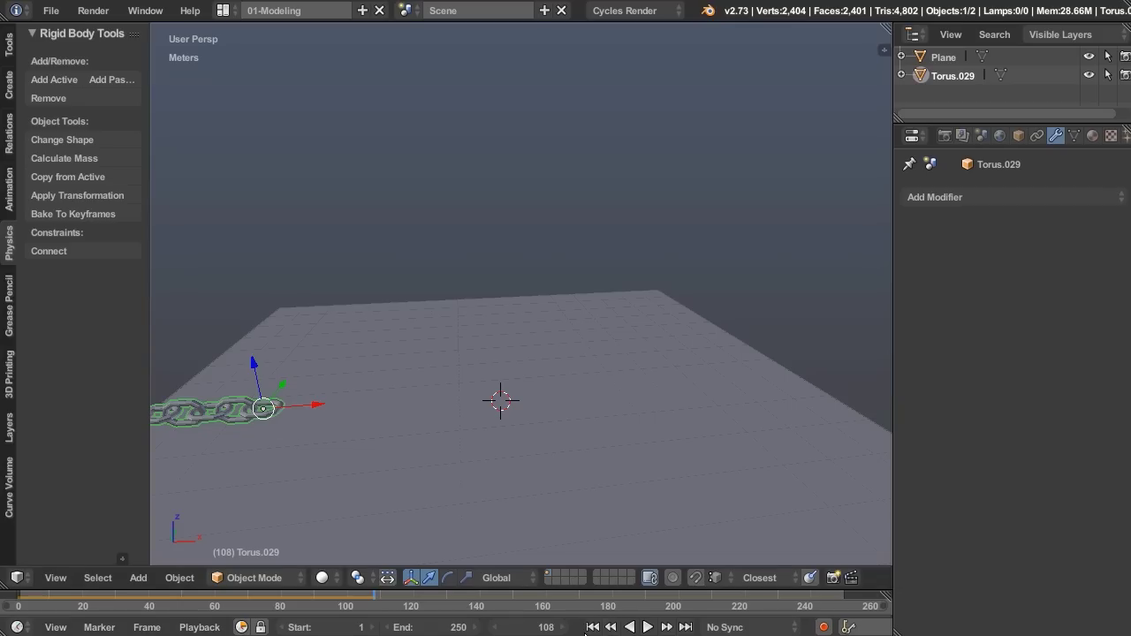
click(593, 627)
shift+middle_drag(494, 265, 541, 305)
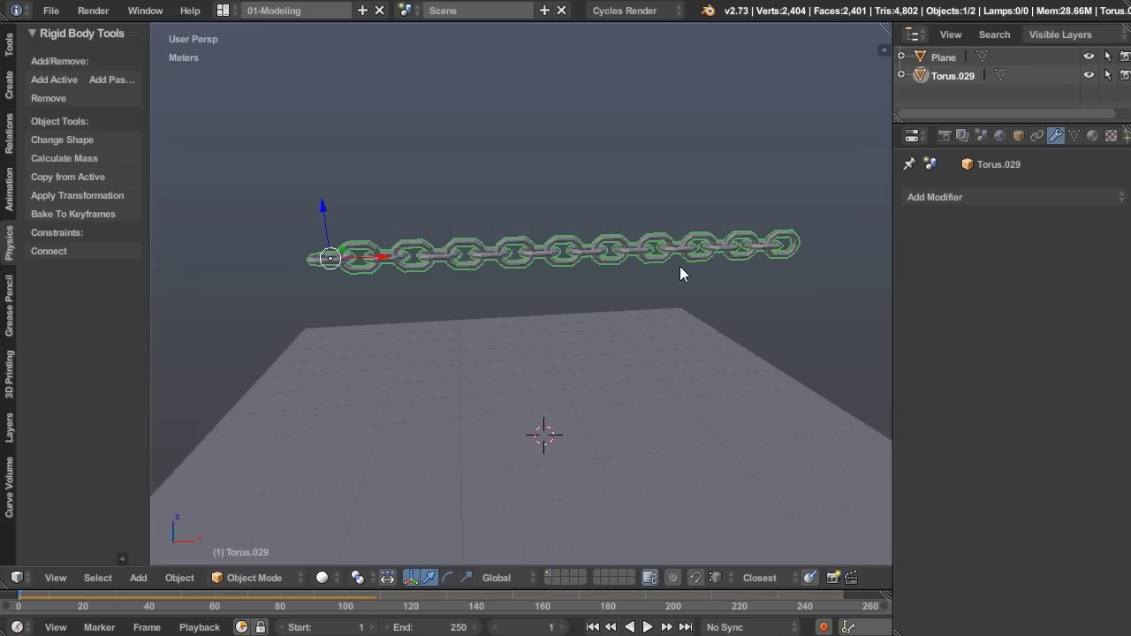
- Separate the whole chain mesh into individual link objects by loose parts
key(ctrl+Tab)
click(798, 268)
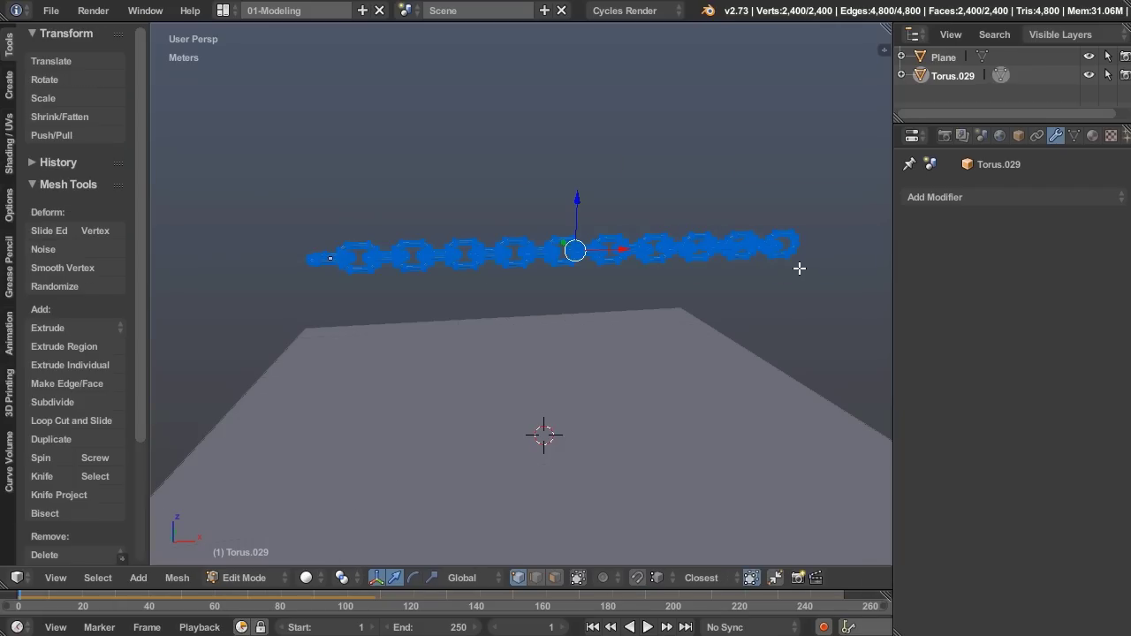
key(p)
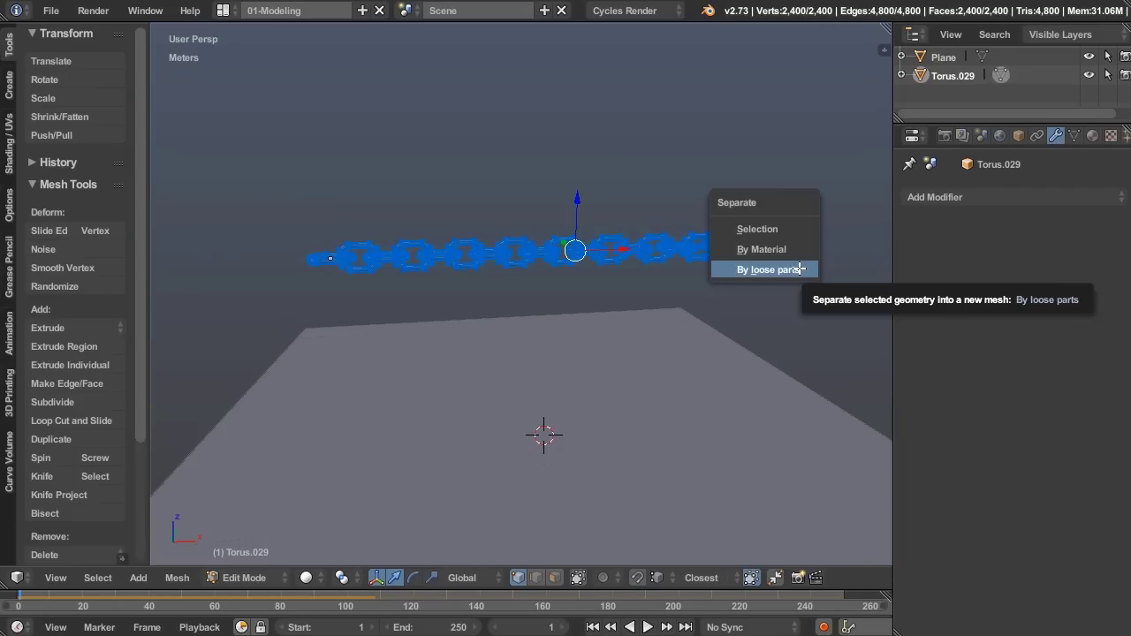
click(799, 269)
key(Tab)
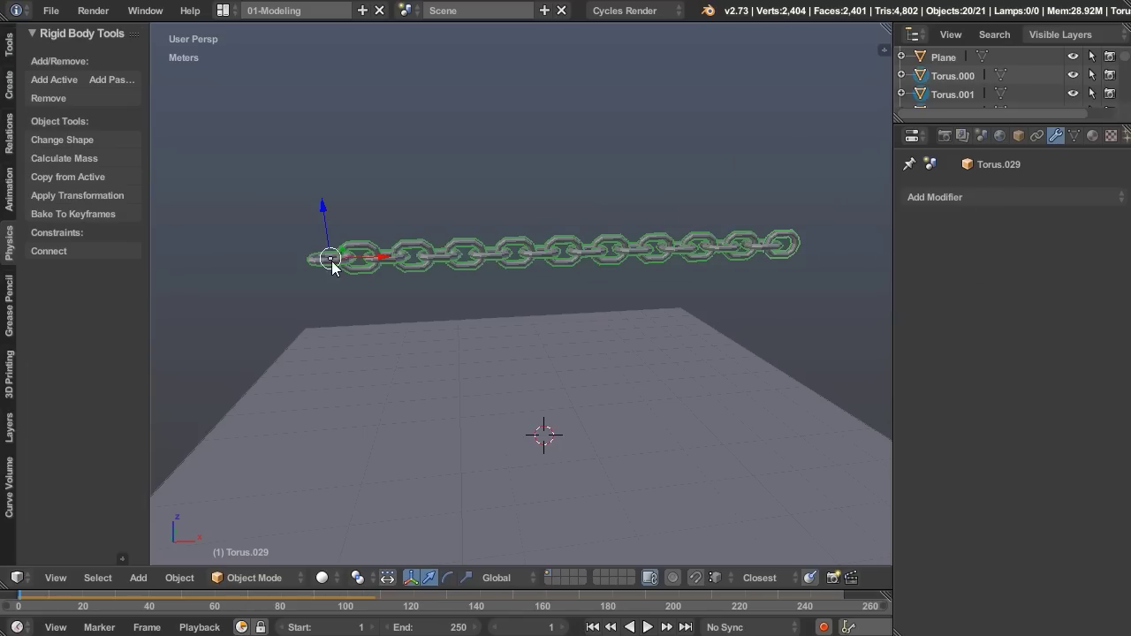
- Select several links one at a time along the chain to check that they are separate objects
right_click(358, 258)
right_click(514, 252)
right_click(610, 250)
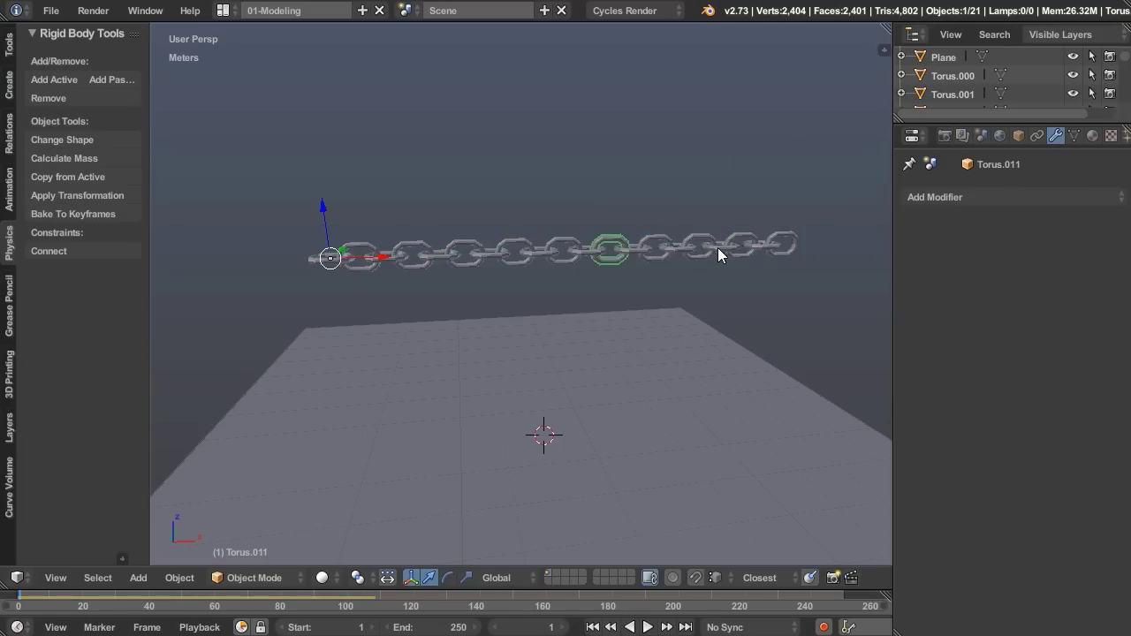
right_click(720, 247)
right_click(786, 250)
- Select all the chain links and set each link's origin to its own centre
key(a)
key(b)
drag(192, 173, 790, 267)
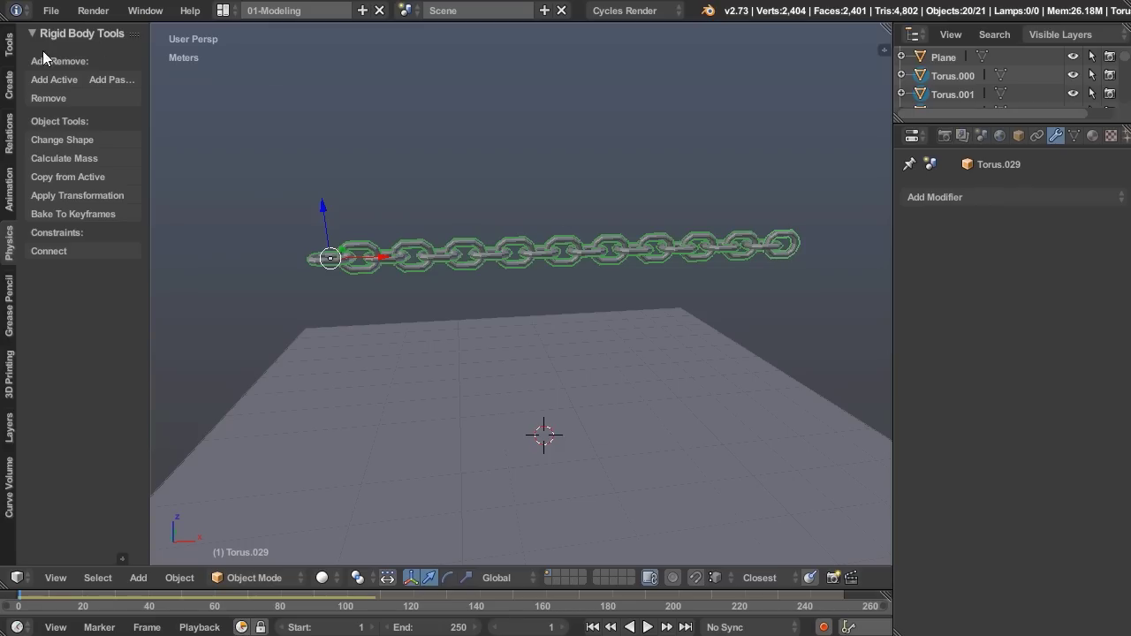
click(10, 47)
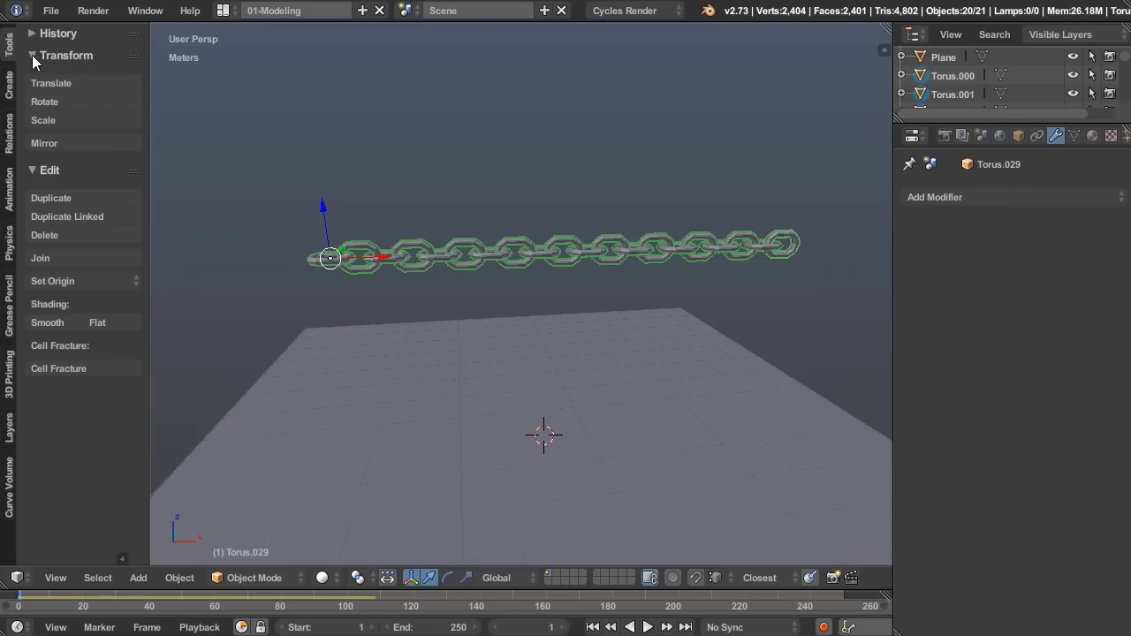
click(112, 278)
click(137, 367)
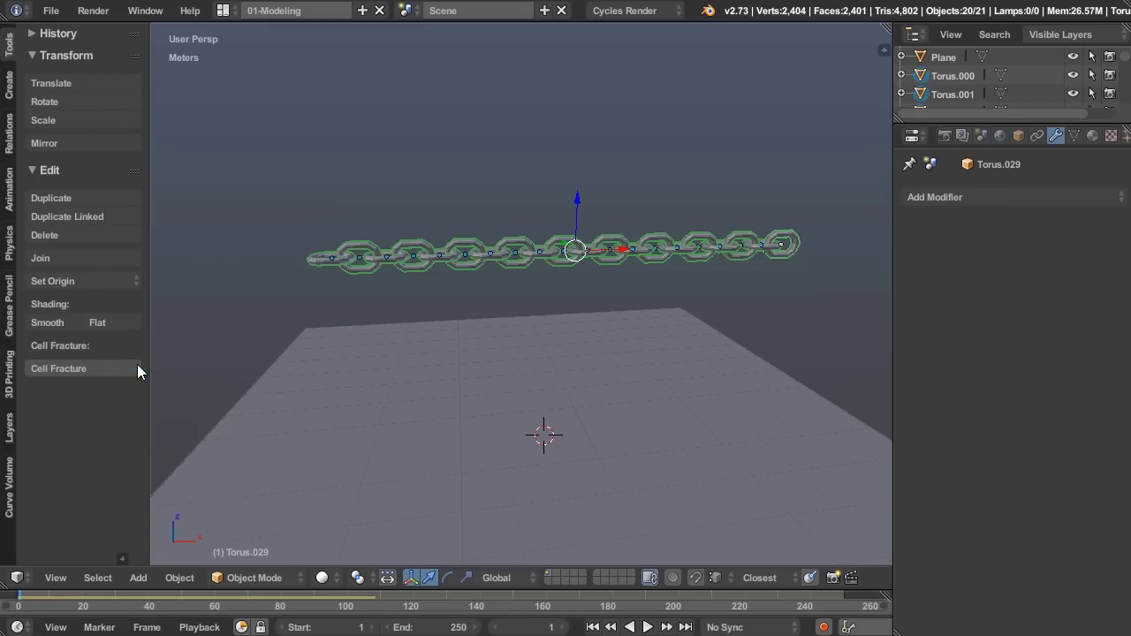
middle_drag(421, 315, 840, 215)
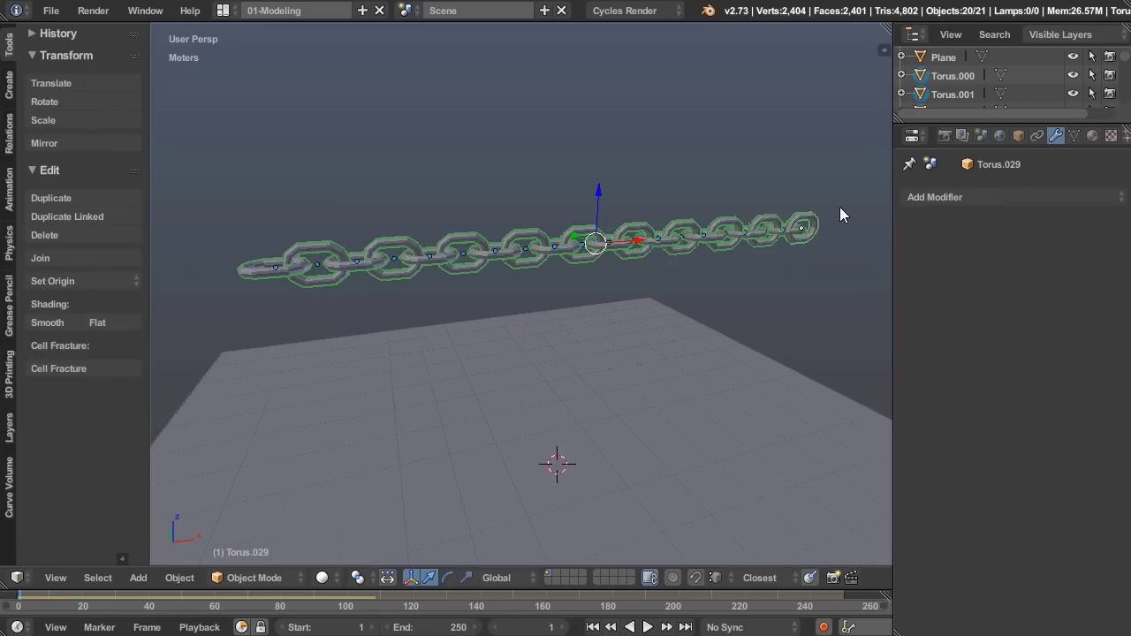
middle_drag(388, 288, 383, 250)
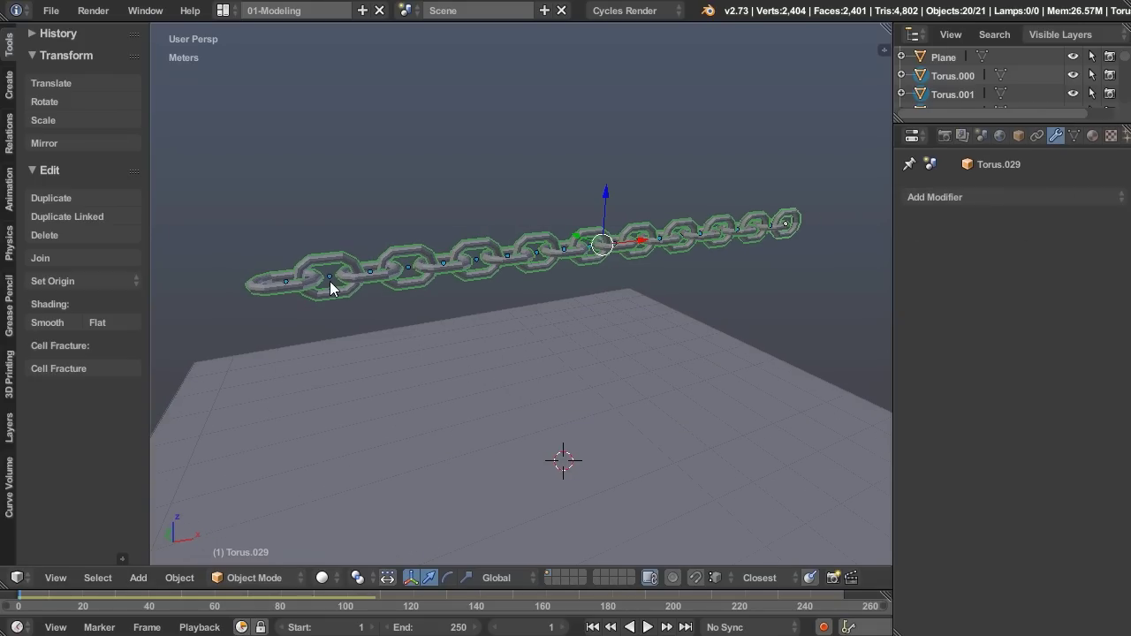
- Pin the Edit tool panel so that it also shows alongside the Rigid Body tools
right_click(126, 176)
click(126, 177)
click(10, 257)
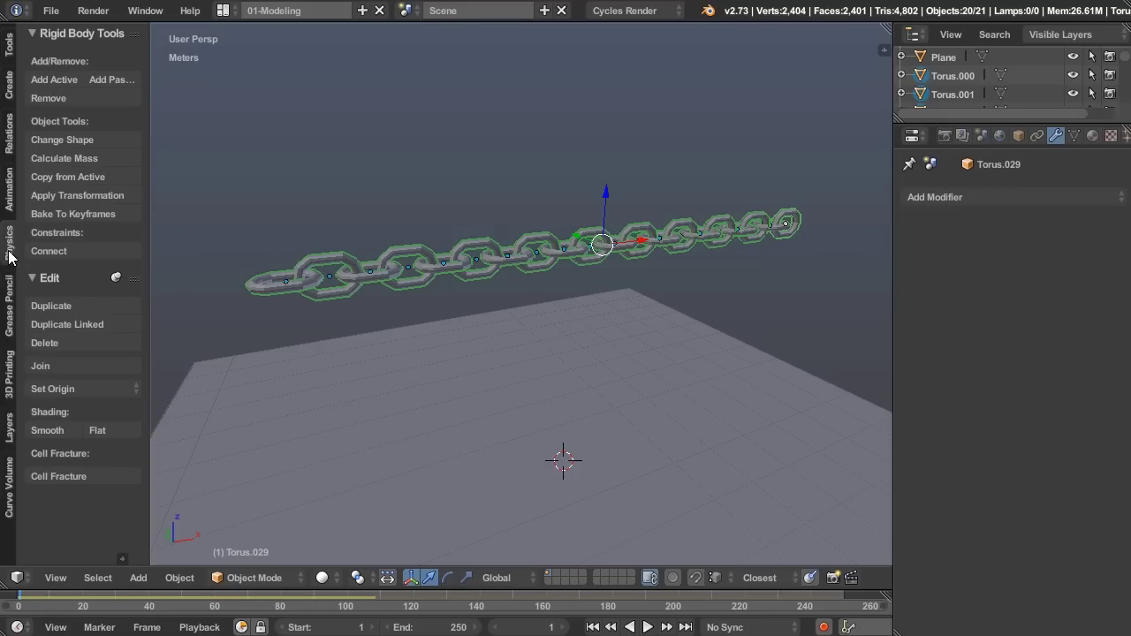
click(37, 278)
click(37, 278)
- Display the physics properties with the rigid body settings of the active link
middle_drag(702, 347, 724, 292)
scroll(1086, 134, down, 3)
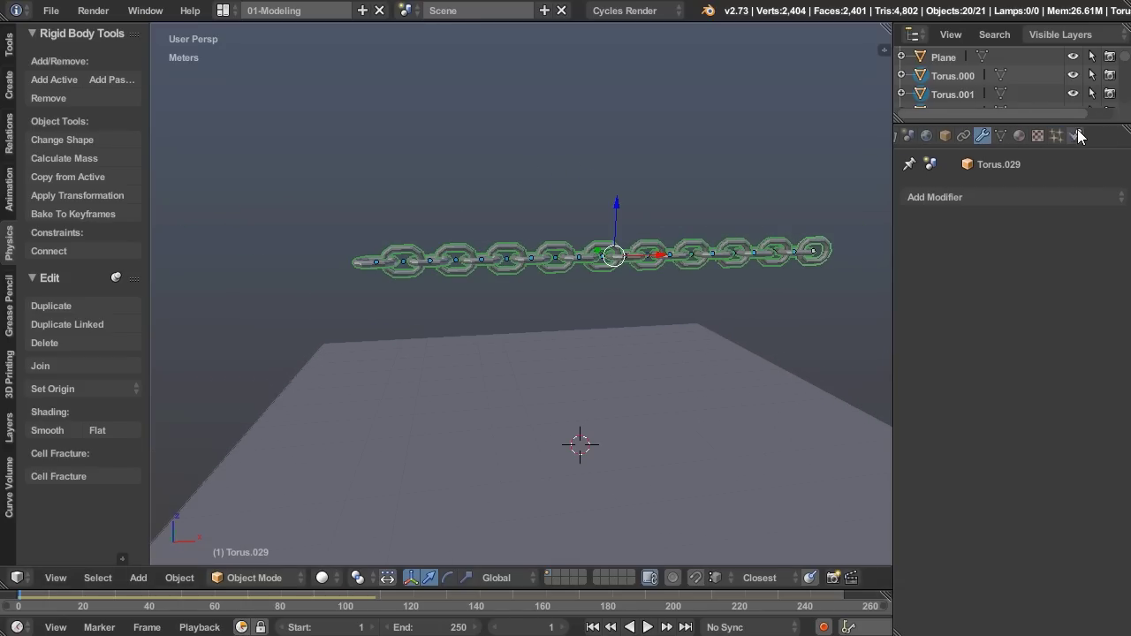
click(1077, 135)
middle_drag(557, 335, 541, 302)
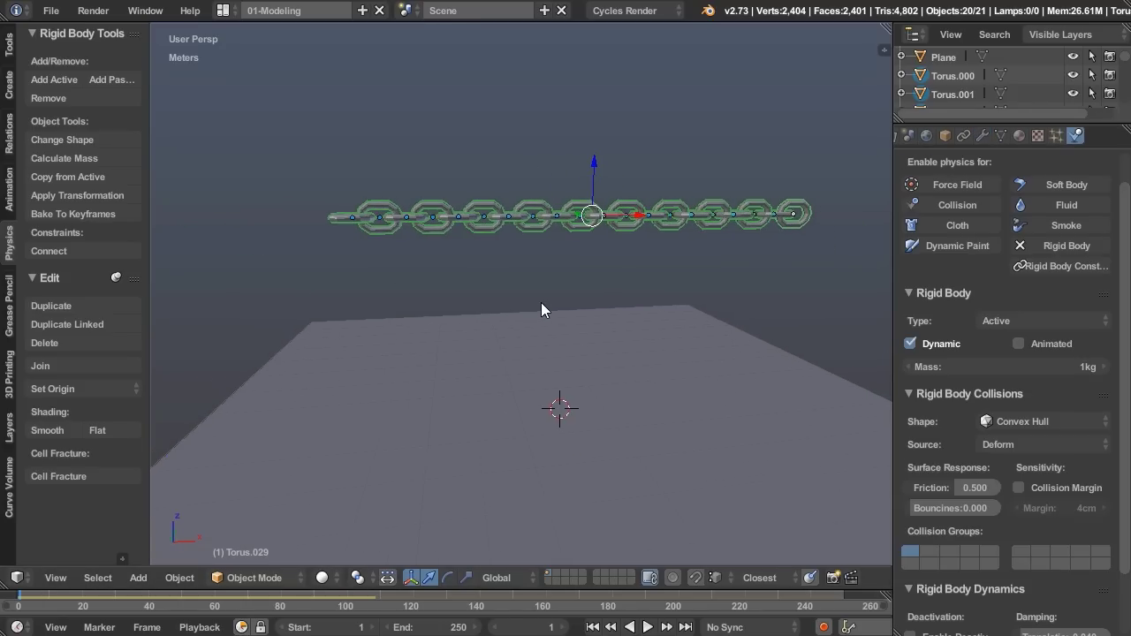
- Play the simulation with the separated links using Convex Hull shapes and return to the first frame
click(648, 627)
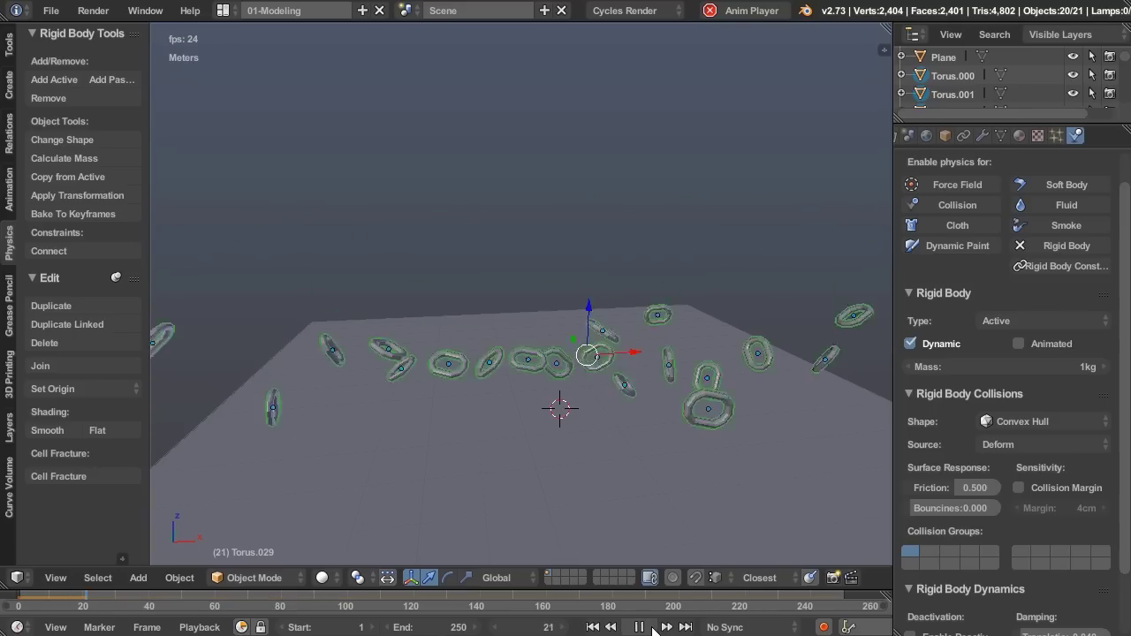
click(649, 627)
click(592, 627)
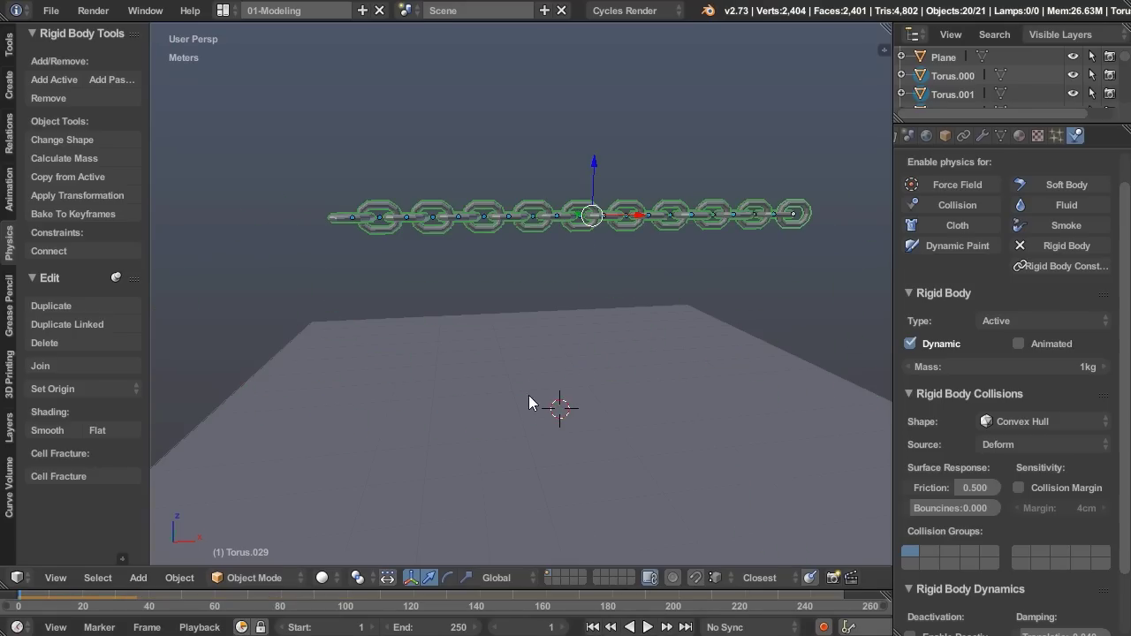
- Examine from several close angles how the links pass through each other's openings
middle_drag(528, 395, 536, 344)
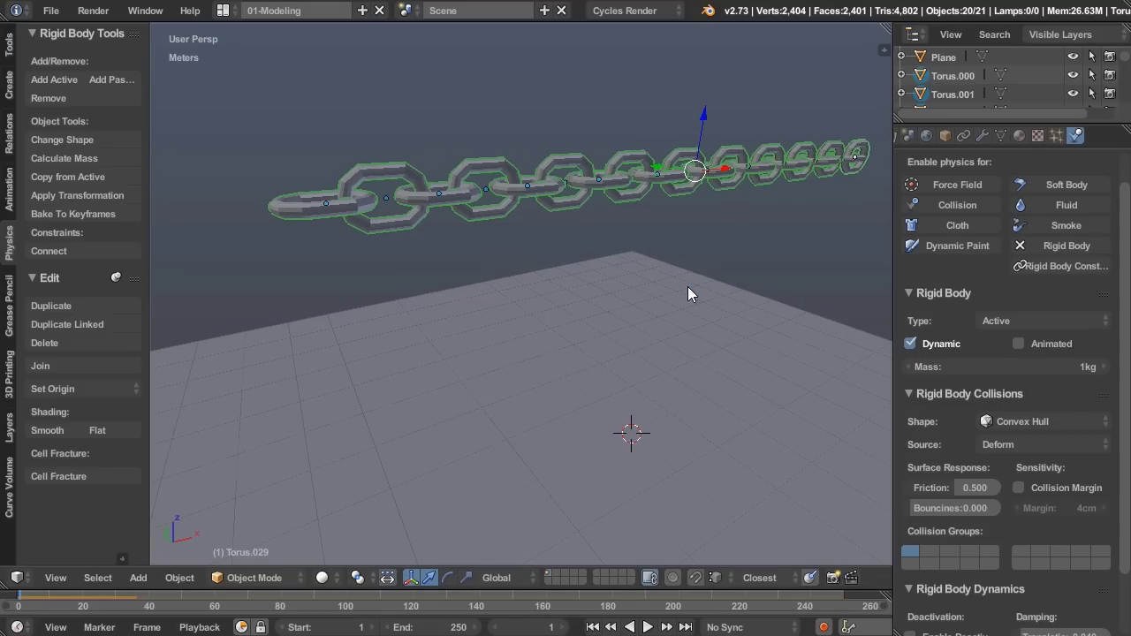
middle_drag(478, 316, 503, 308)
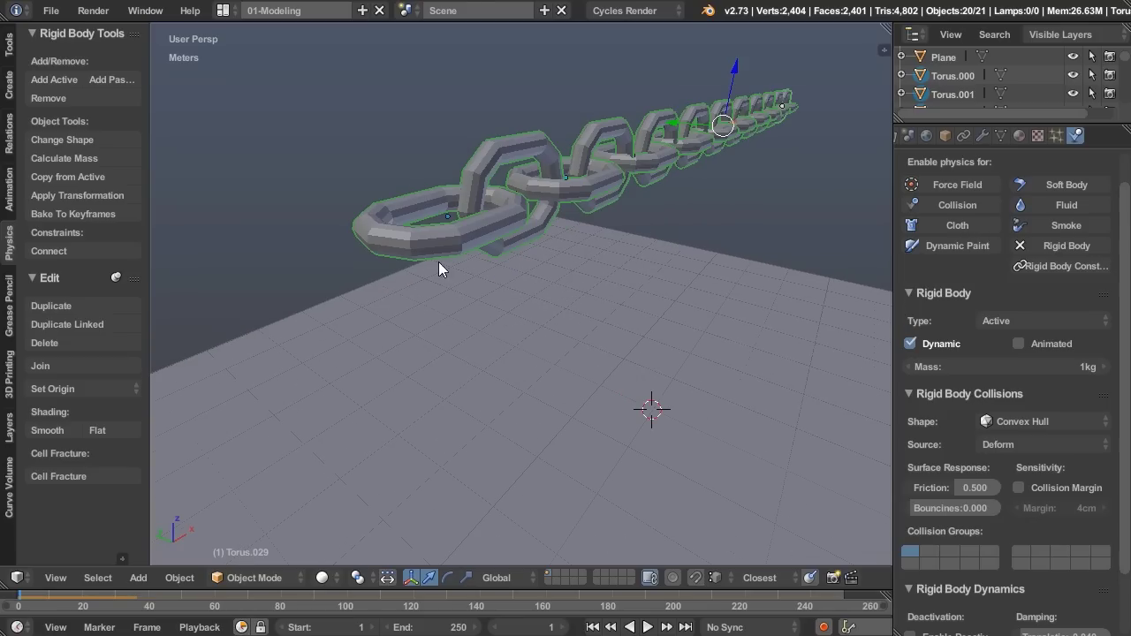
middle_drag(464, 180, 543, 151)
middle_drag(633, 190, 598, 195)
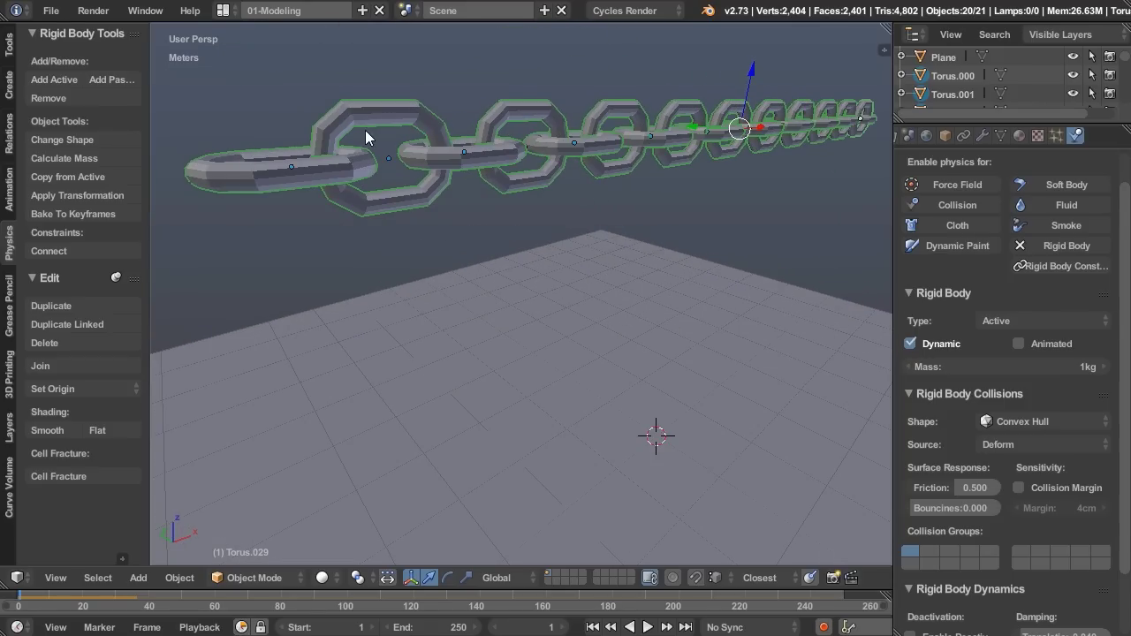
middle_drag(432, 177, 570, 263)
scroll(490, 323, up, 4)
scroll(521, 326, down, 2)
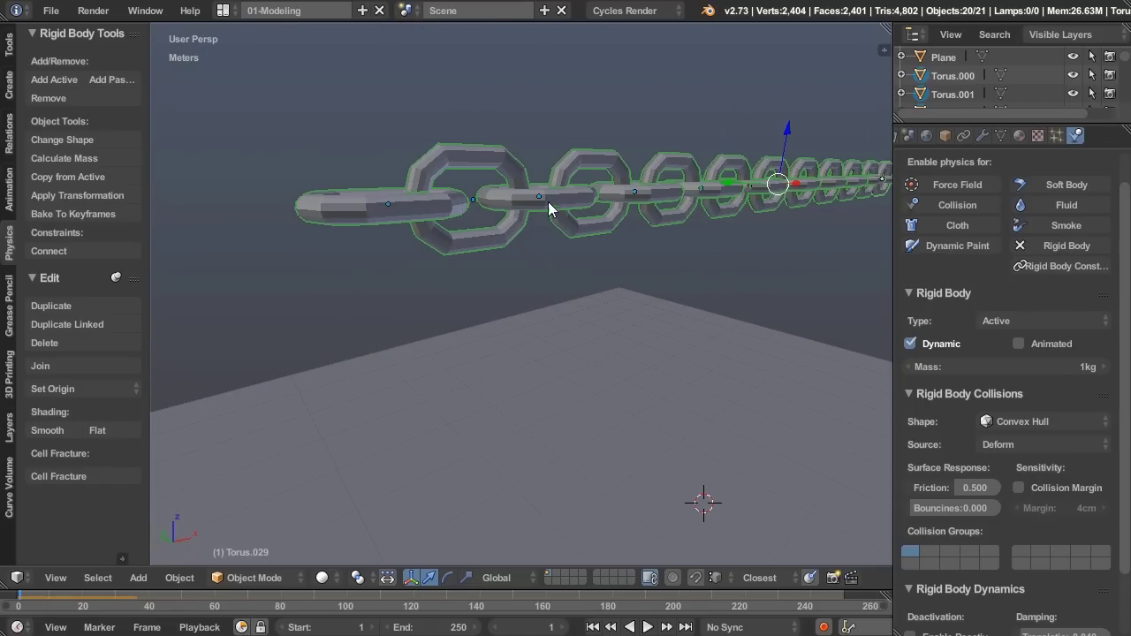
middle_drag(548, 201, 589, 231)
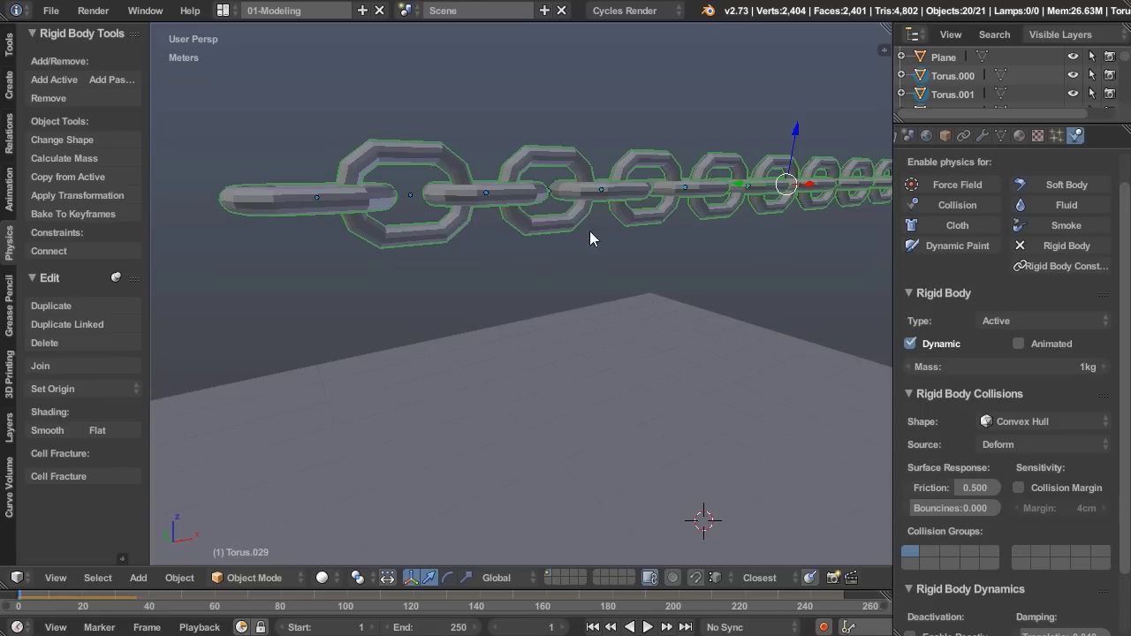
- Set the active link's rigid body collision shape to Mesh and test-run the simulation, returning to the first frame
click(1026, 423)
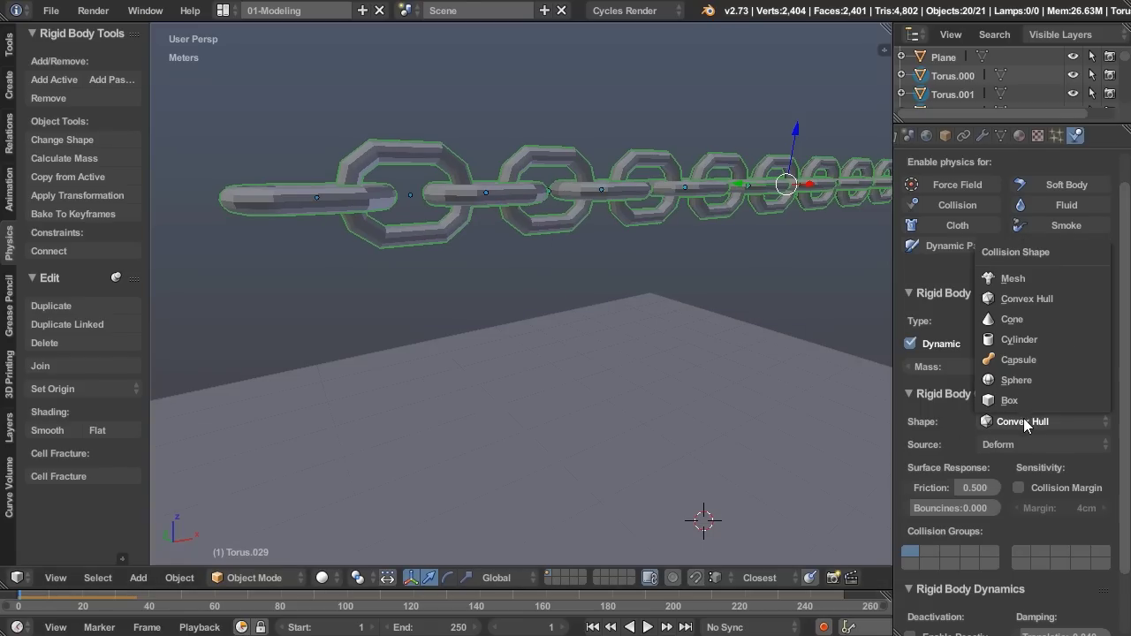
click(1026, 280)
middle_drag(624, 354, 608, 358)
click(647, 627)
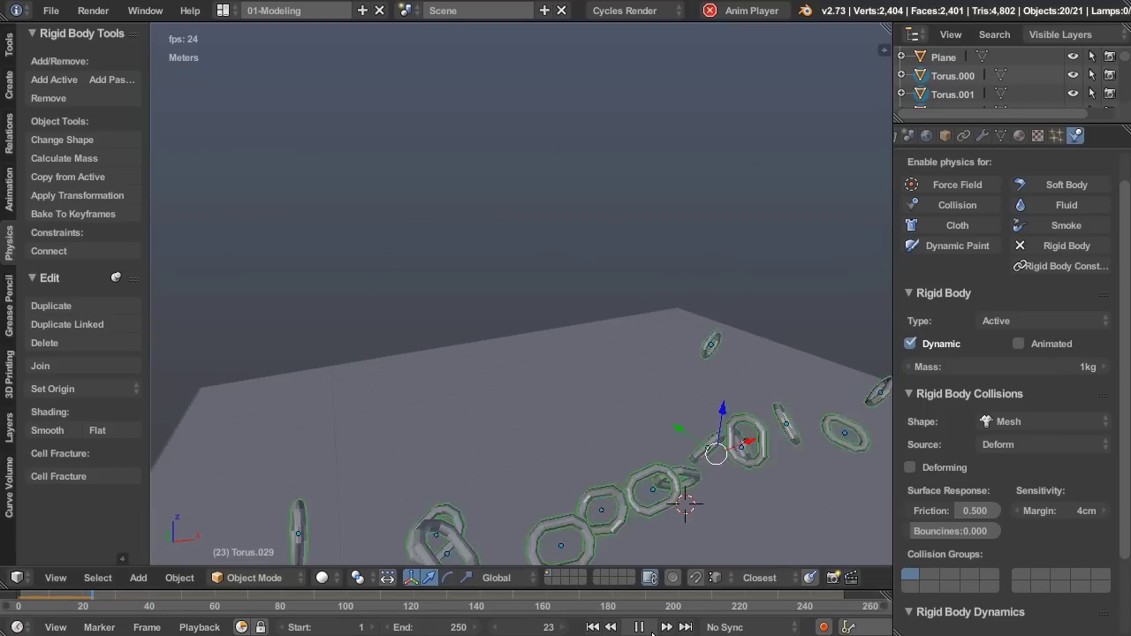
click(647, 627)
click(593, 627)
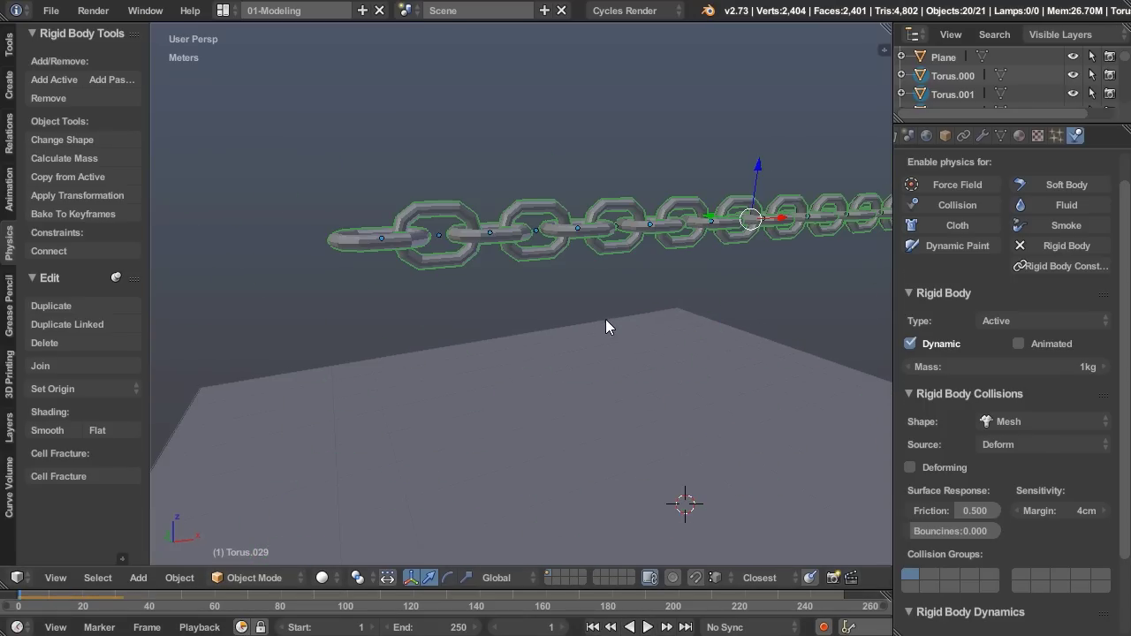
- Make the link at the near end of the chain active and set its rigid body collision shape to Mesh
shift+right_click(350, 248)
middle_drag(632, 313, 508, 320)
click(1051, 423)
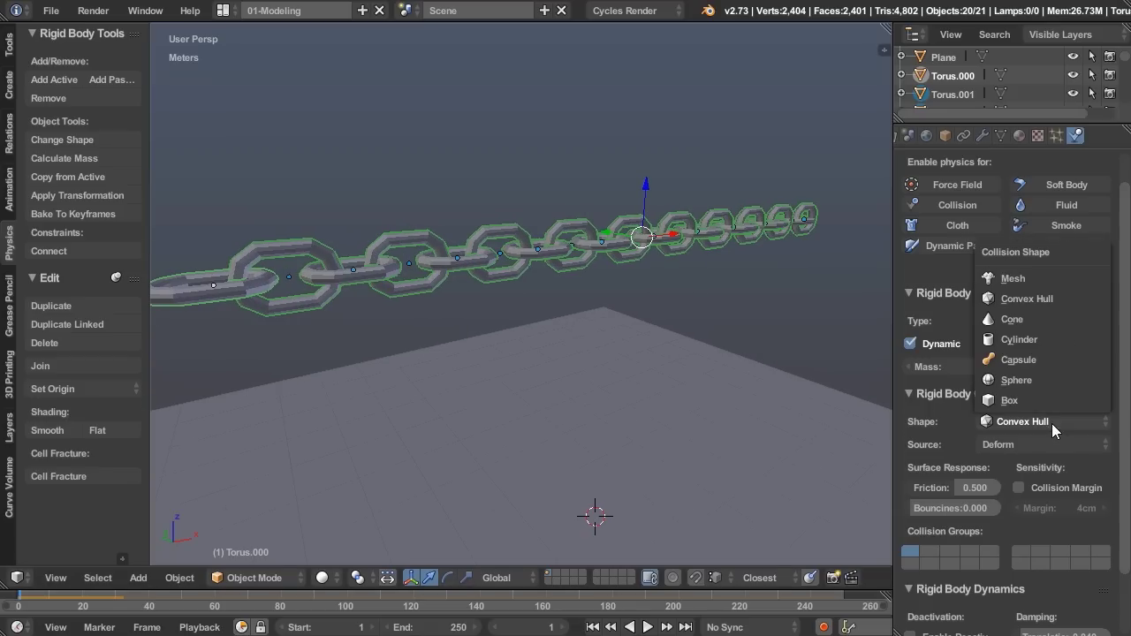
click(1038, 277)
- Play the simulation with the near end link using the Mesh shape and return to the first frame
middle_drag(439, 337, 291, 322)
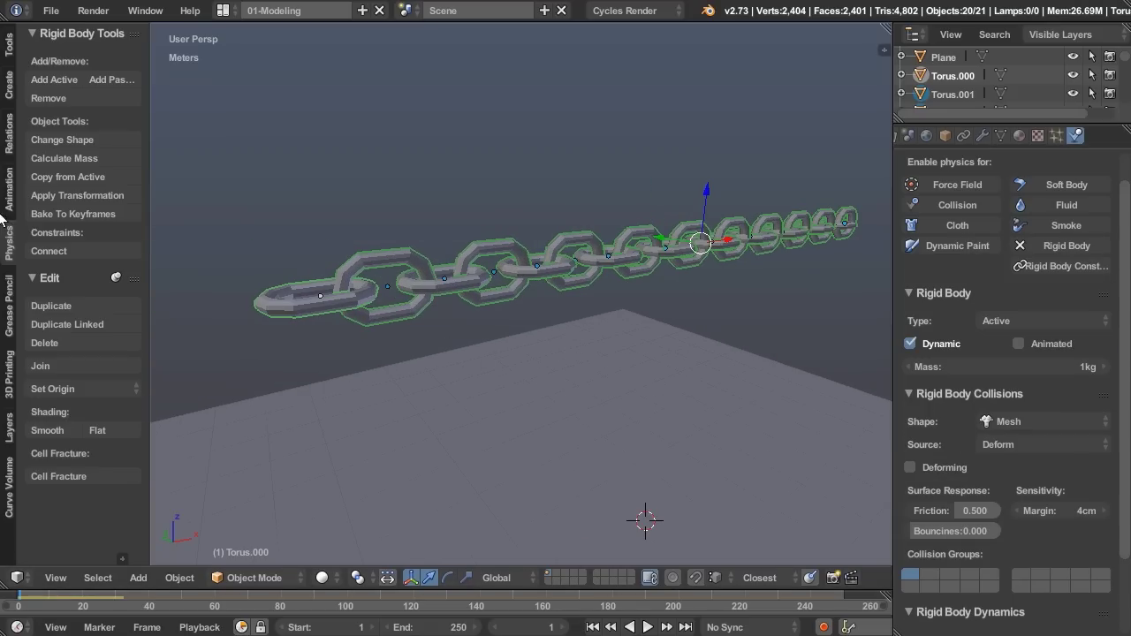
click(648, 627)
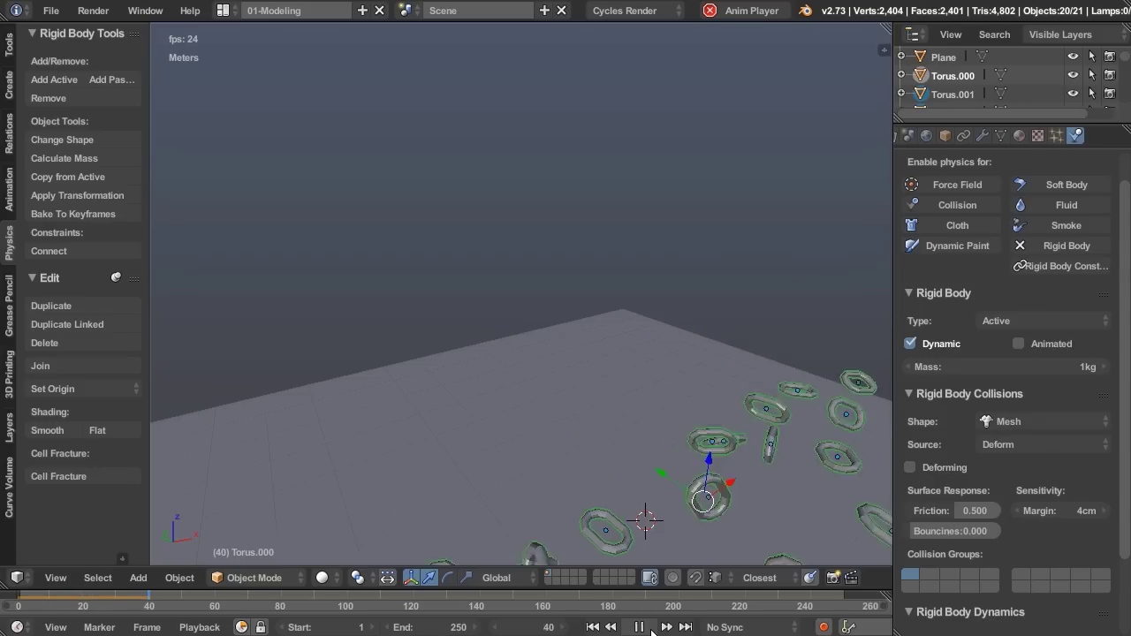
click(639, 628)
click(592, 627)
- Set the active link's collision margin to 2 cm and copy its rigid body settings to all selected links
middle_drag(599, 445, 612, 404)
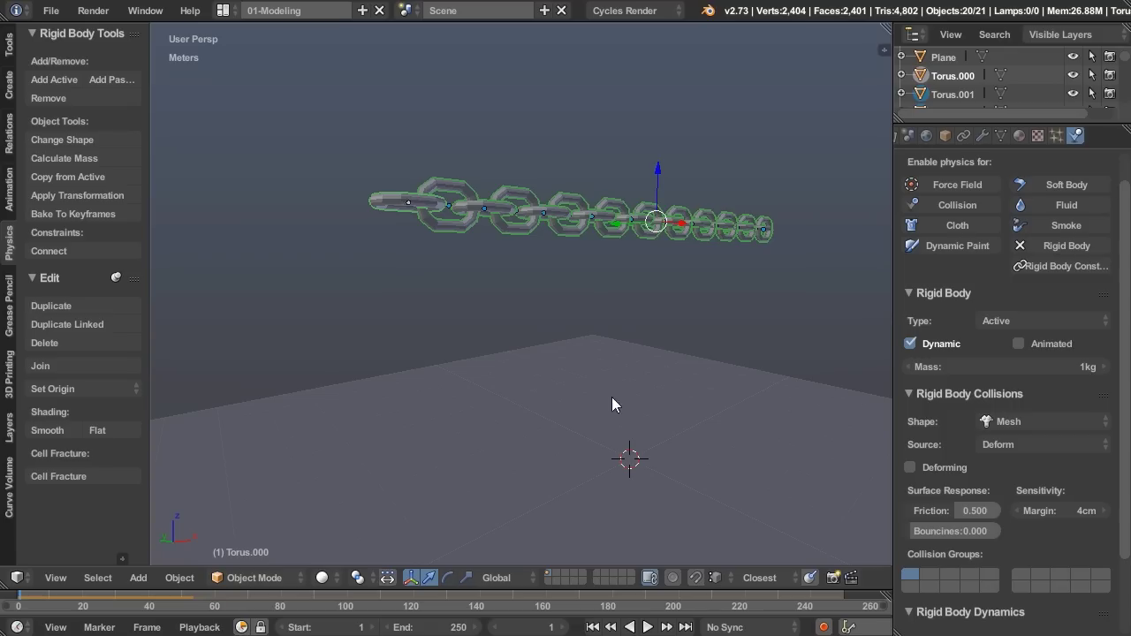
scroll(607, 257, up, 7)
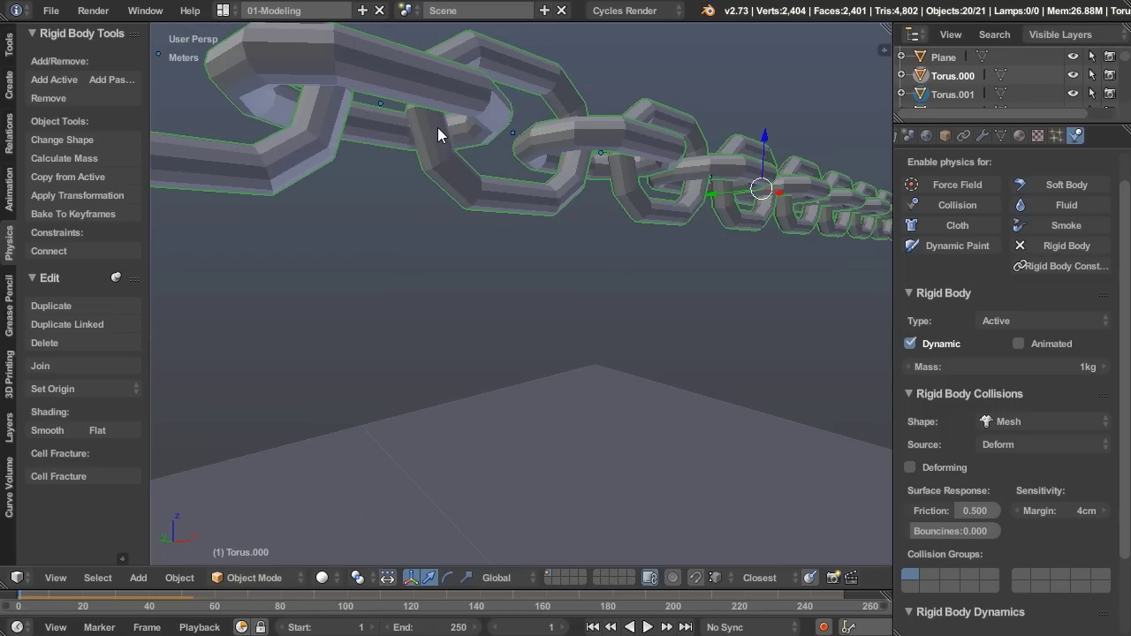
middle_drag(437, 127, 485, 179)
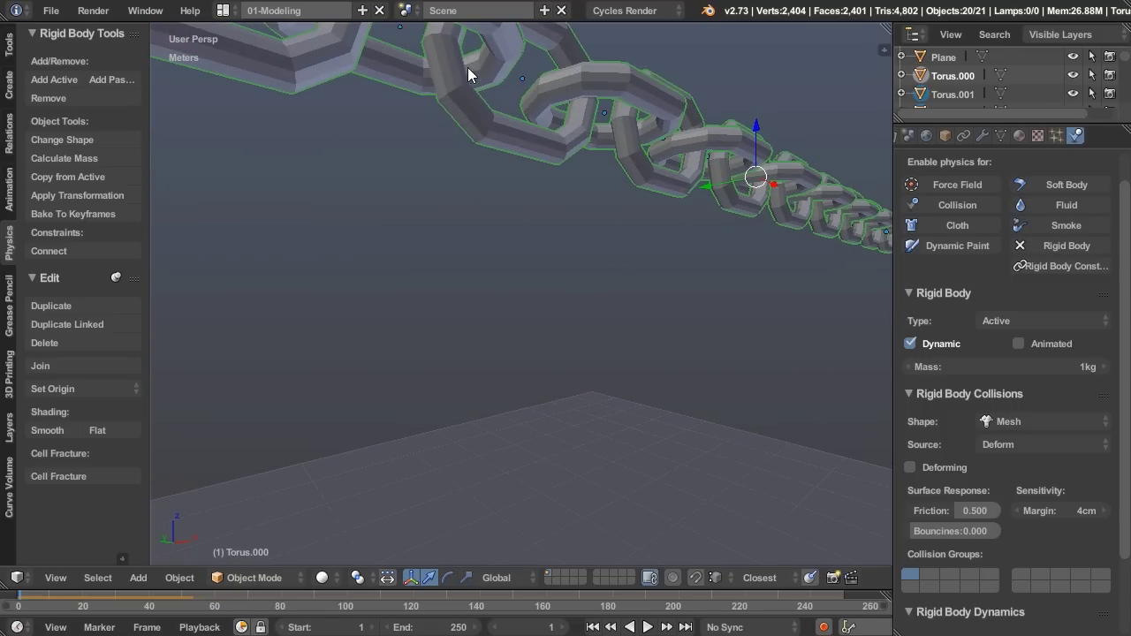
click(1020, 512)
click(1020, 512)
scroll(575, 300, down, 3)
middle_drag(575, 301, 446, 301)
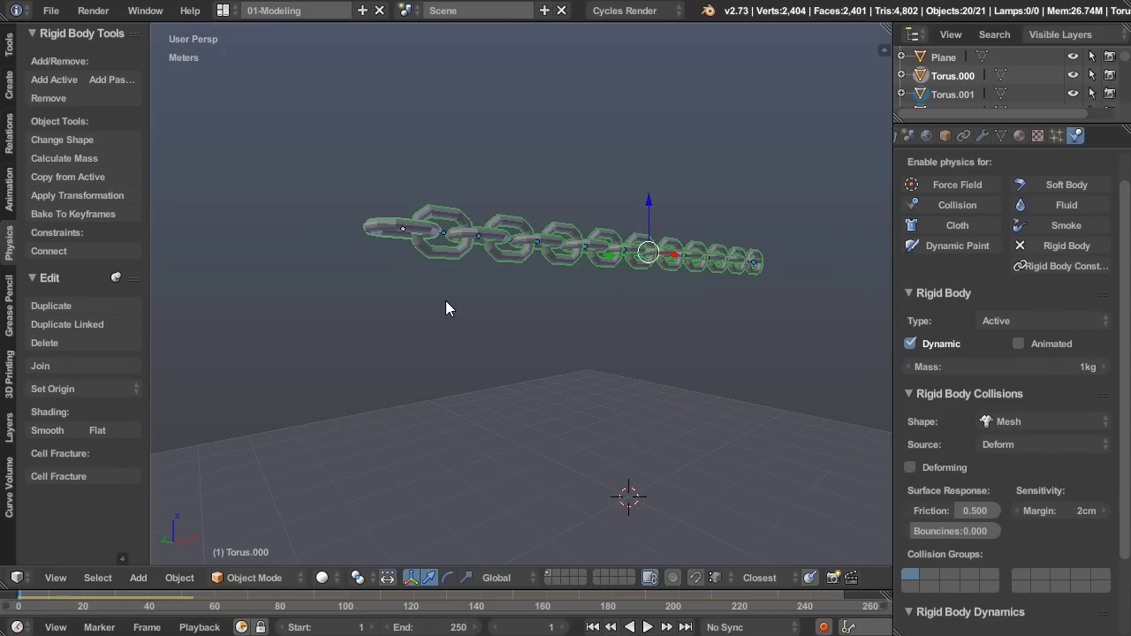
click(88, 178)
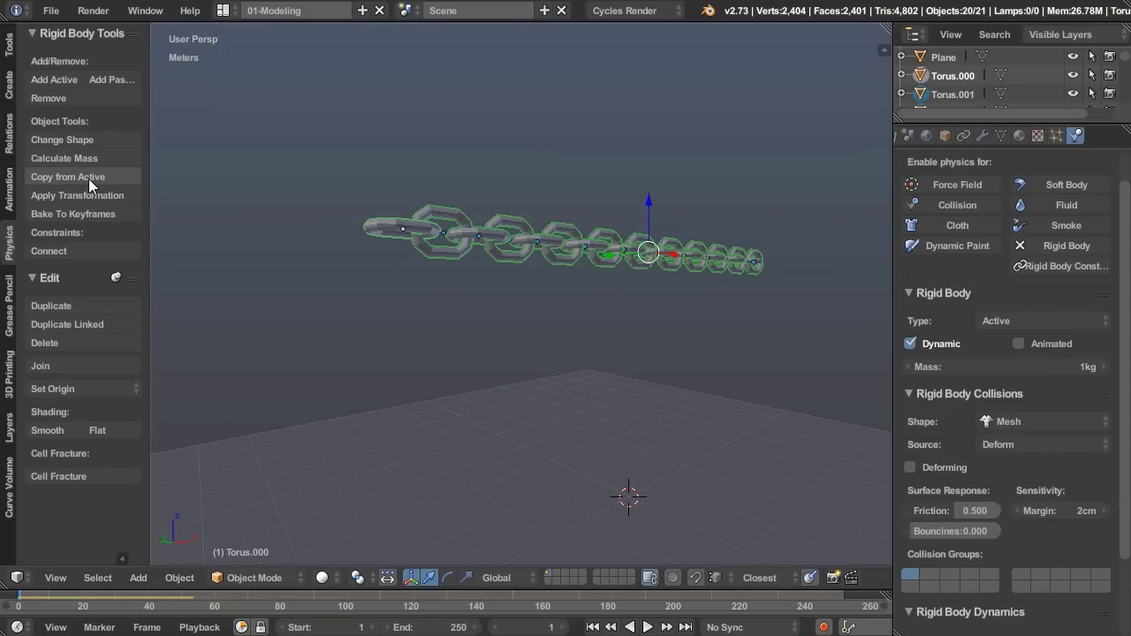
- Test-run the simulation with Mesh shapes and the 2 cm margin on every link, returning to the first frame
middle_drag(697, 258, 638, 302)
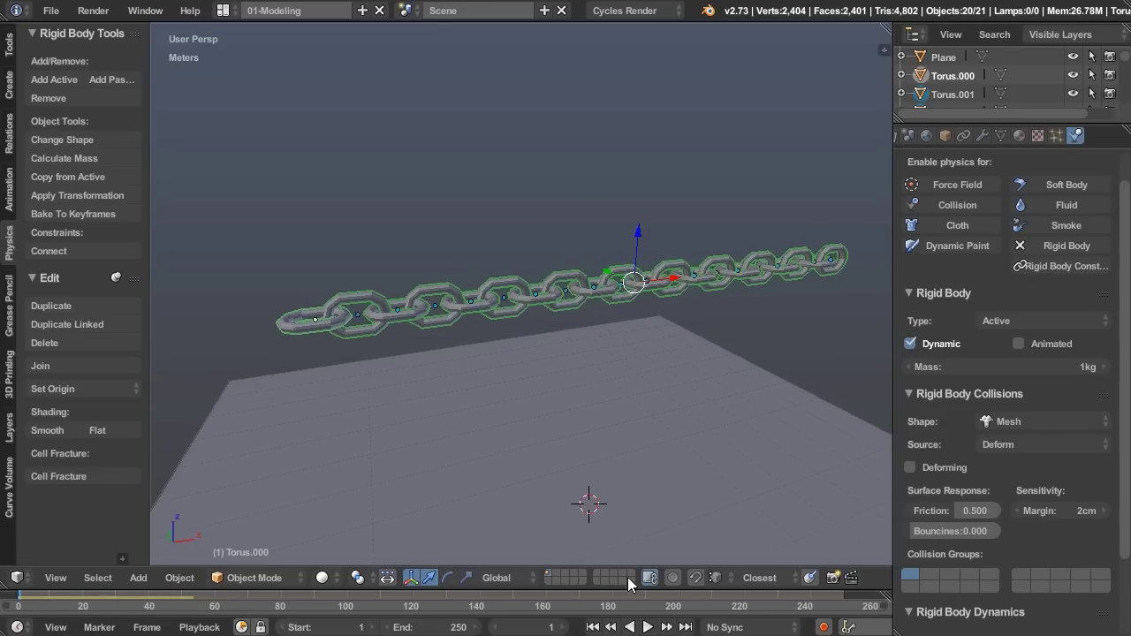
click(647, 627)
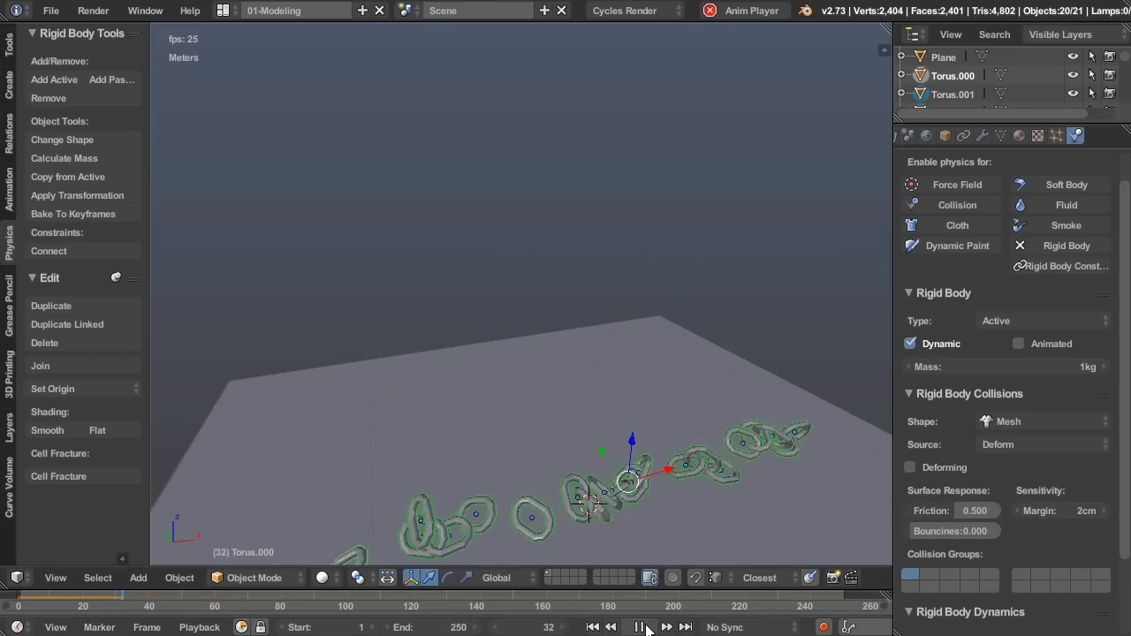
click(643, 627)
middle_drag(659, 512, 653, 459)
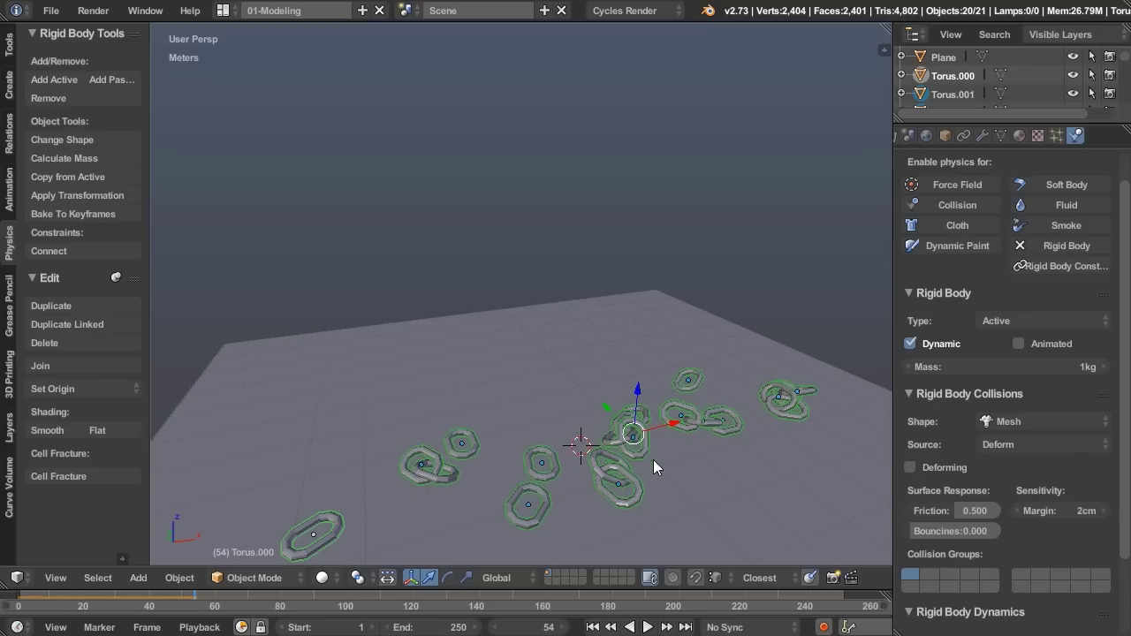
click(593, 627)
- Select only the near end link and snap the 3D cursor to it
middle_drag(603, 373, 582, 363)
click(279, 221)
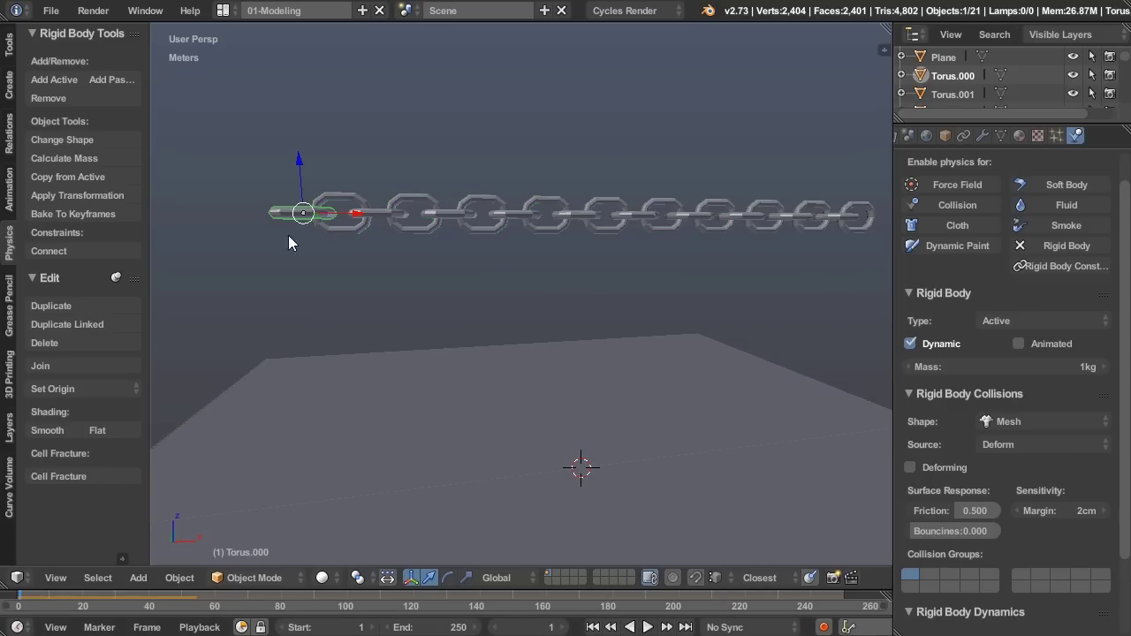
middle_drag(288, 235, 424, 320)
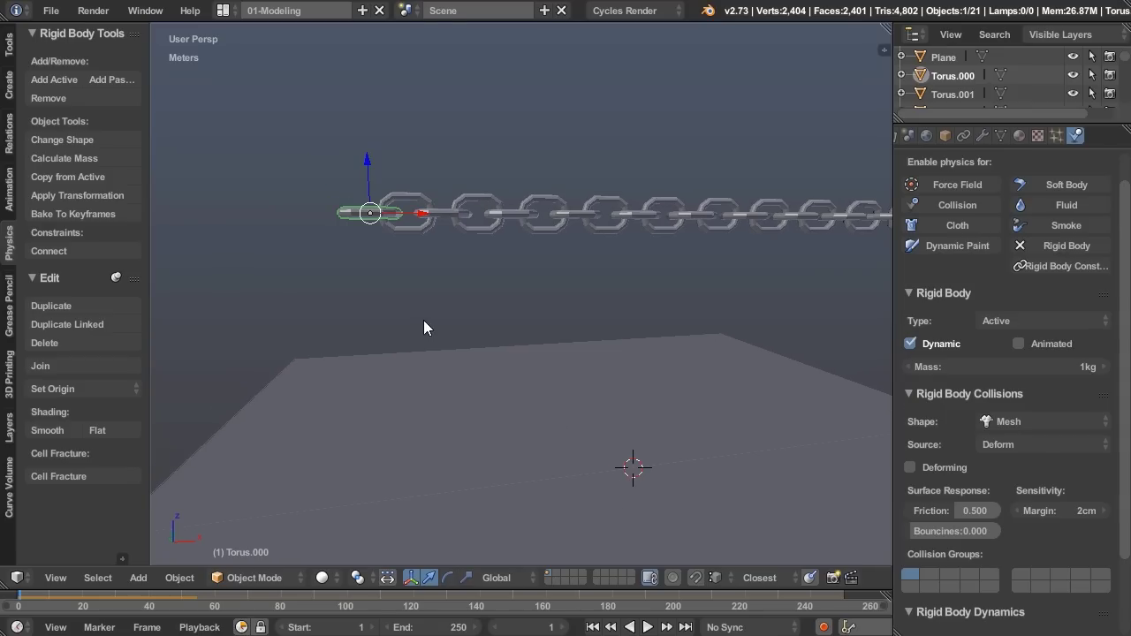
scroll(462, 334, down, 1)
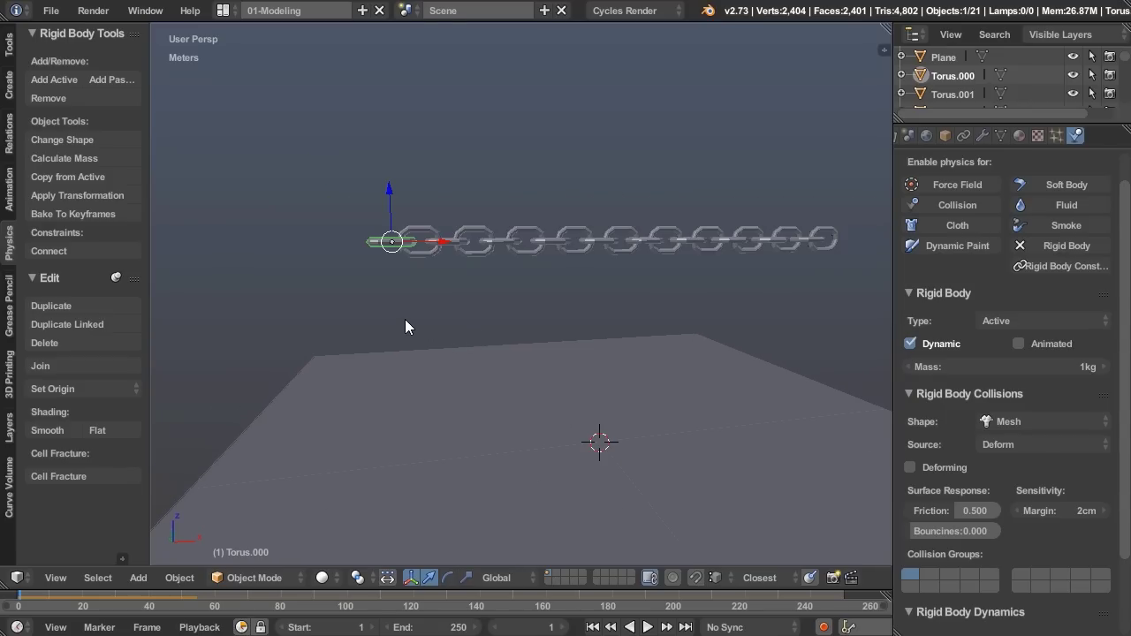
key(shift+s)
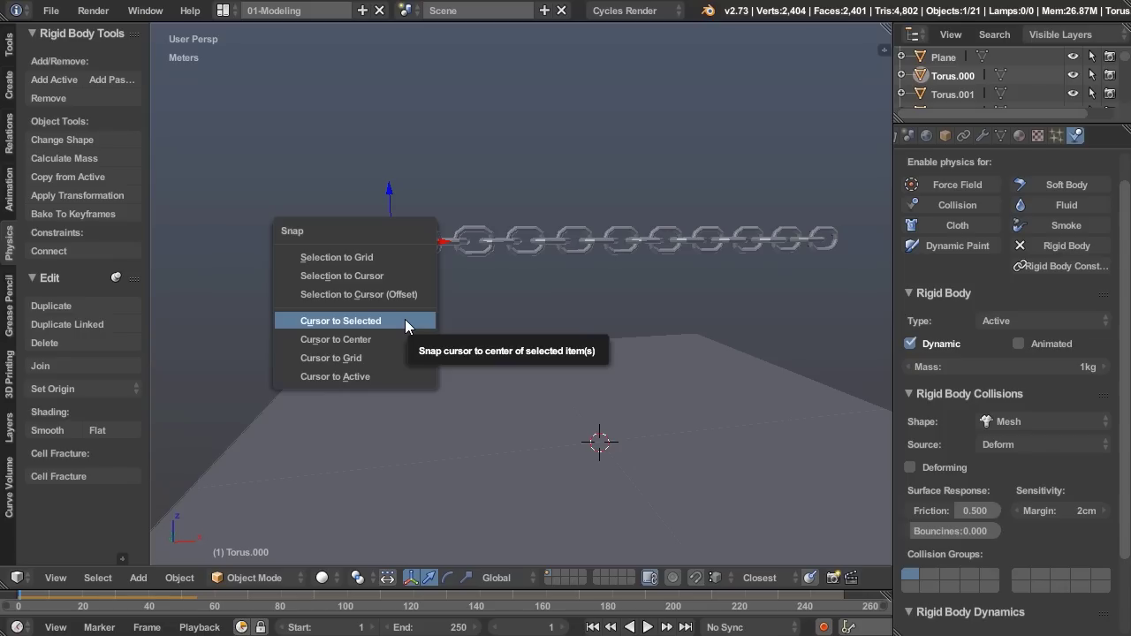
click(405, 319)
- Add a UV sphere at the 3D cursor and move it about 85 cm along negative X, overlapping the end link
key(shift+a)
mouse_move(405, 319)
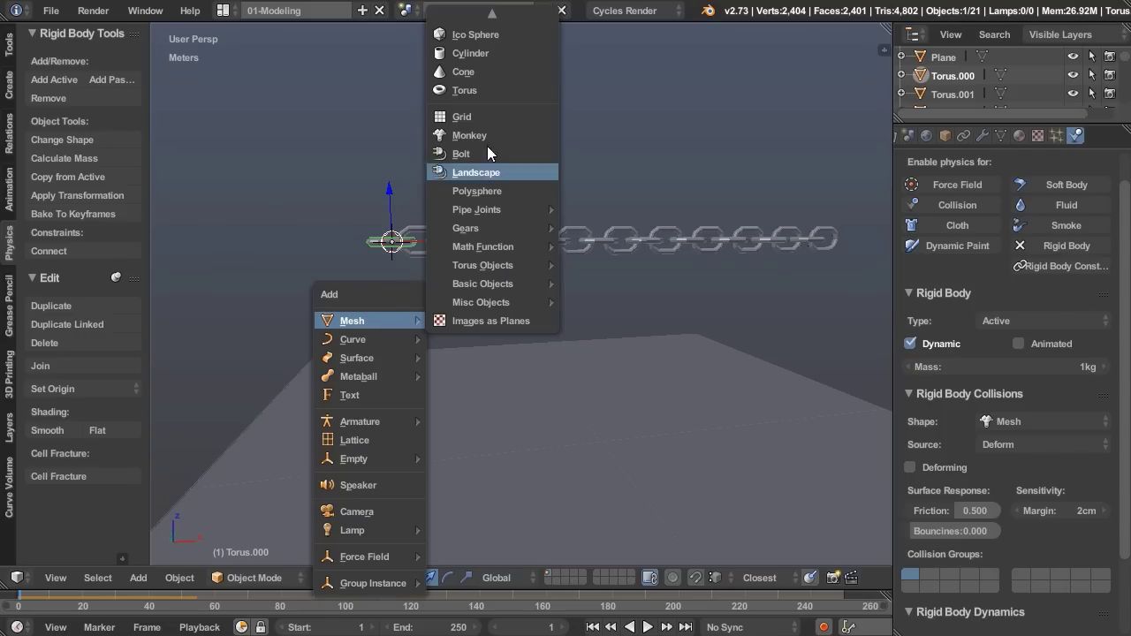
mouse_move(491, 13)
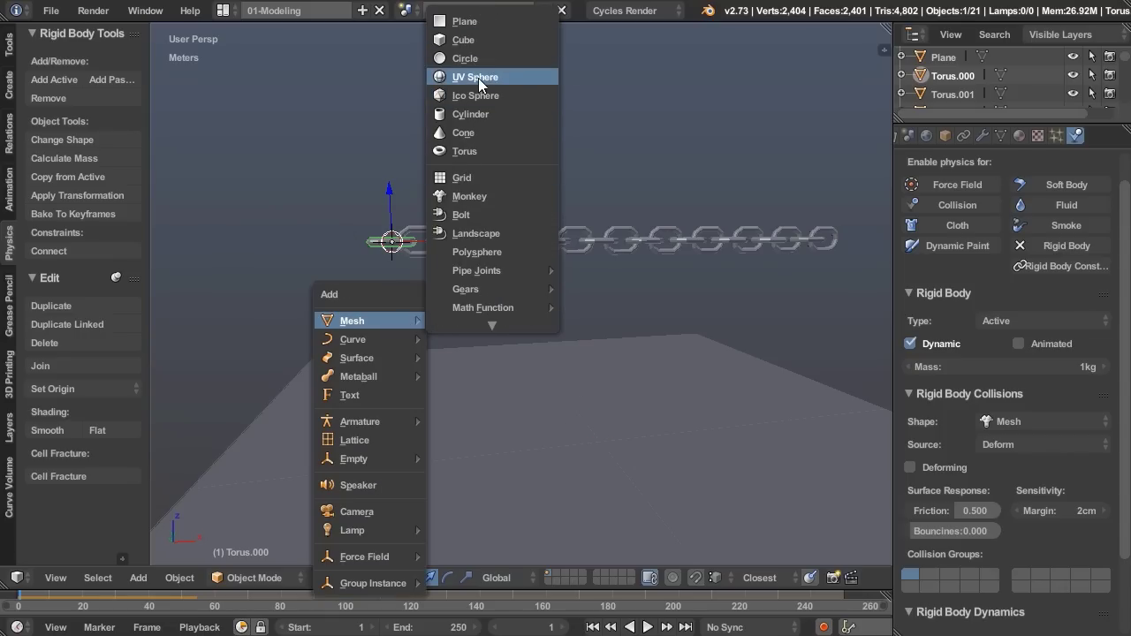
click(507, 77)
key(g)
key(x)
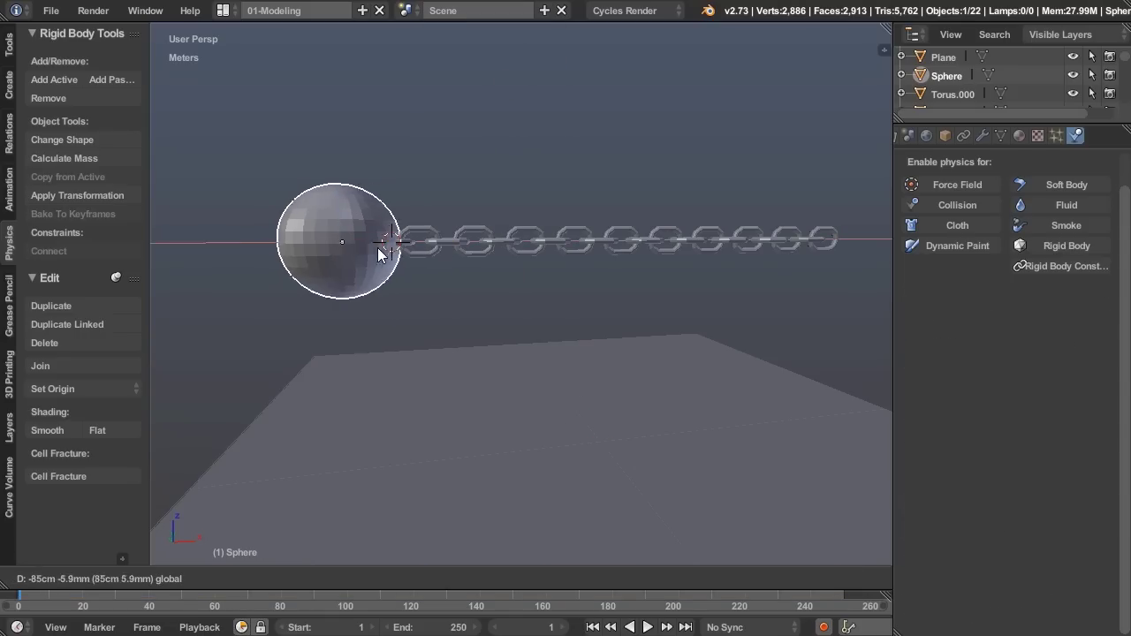
click(378, 250)
- Join the end link into the sphere as one object, keeping the sphere as the active object
middle_drag(380, 250, 432, 351)
scroll(432, 350, up, 2)
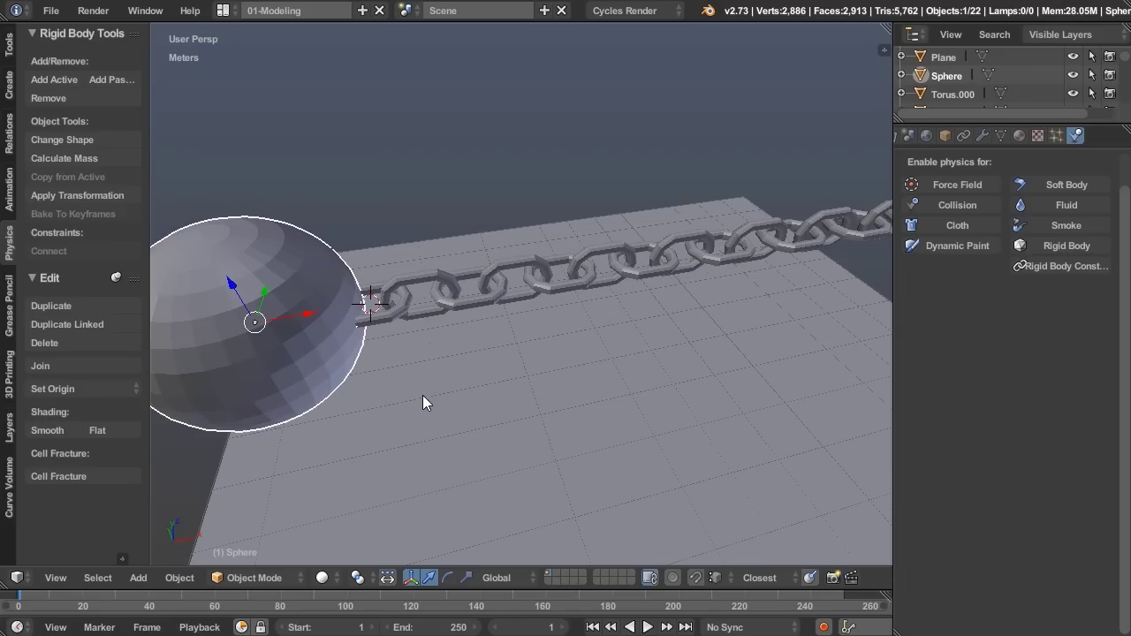
right_click(380, 325)
shift+right_click(267, 324)
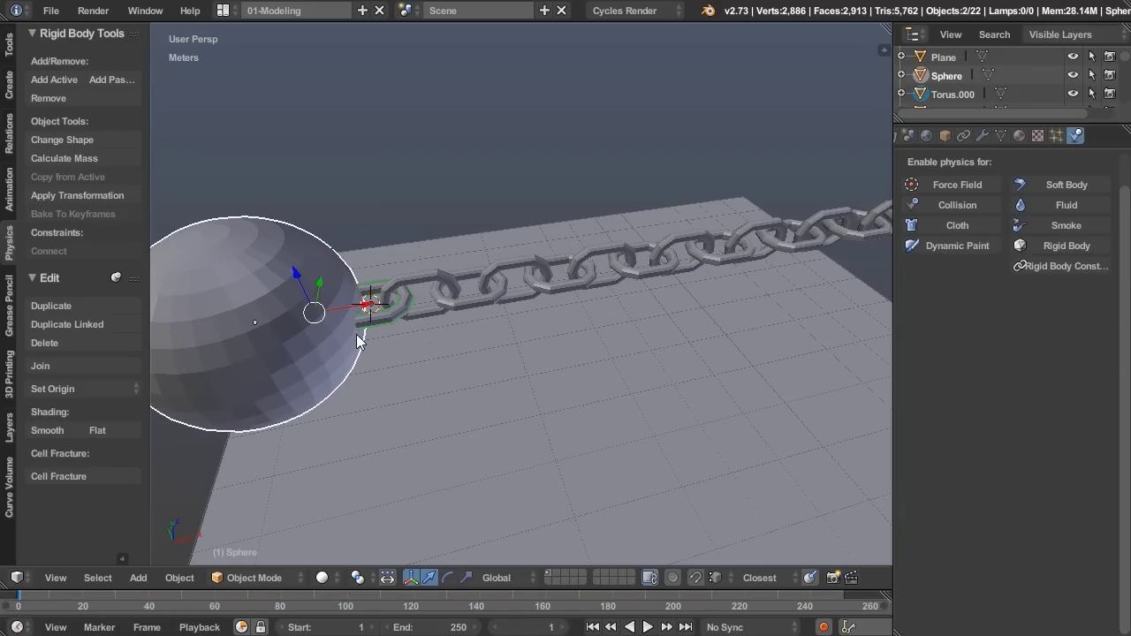
key(ctrl+j)
- Make the joined sphere and link a passive rigid body and set its collision margin to 2 cm
middle_drag(460, 374, 456, 325)
click(113, 80)
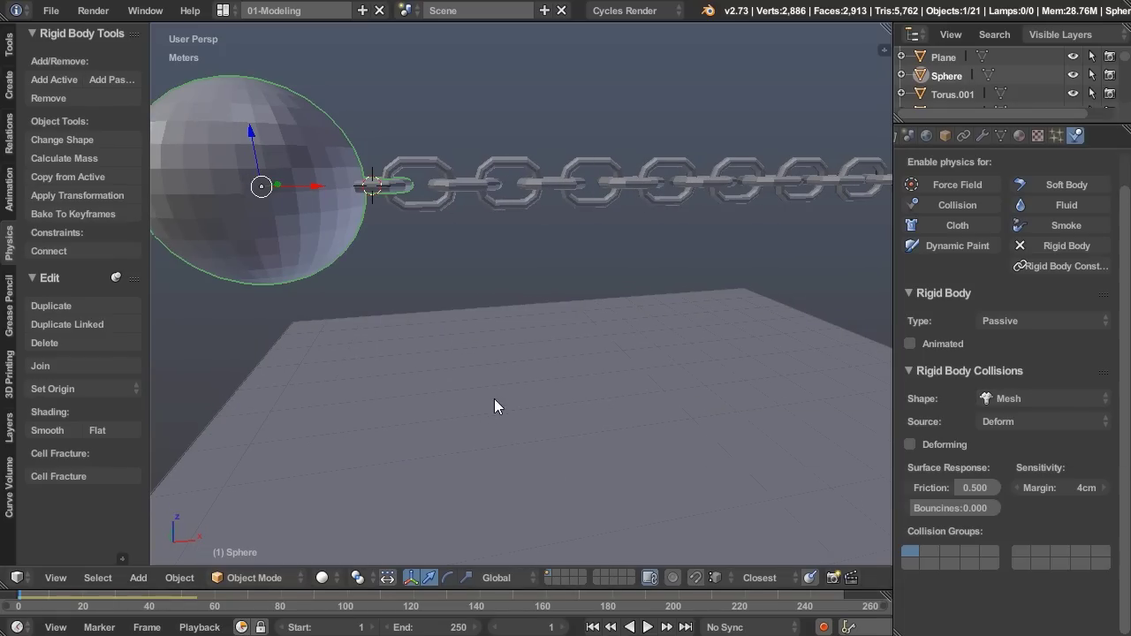
mouse_move(565, 316)
middle_down()
mouse_move(595, 304)
mouse_move(566, 309)
middle_up()
drag(1025, 487, 1007, 488)
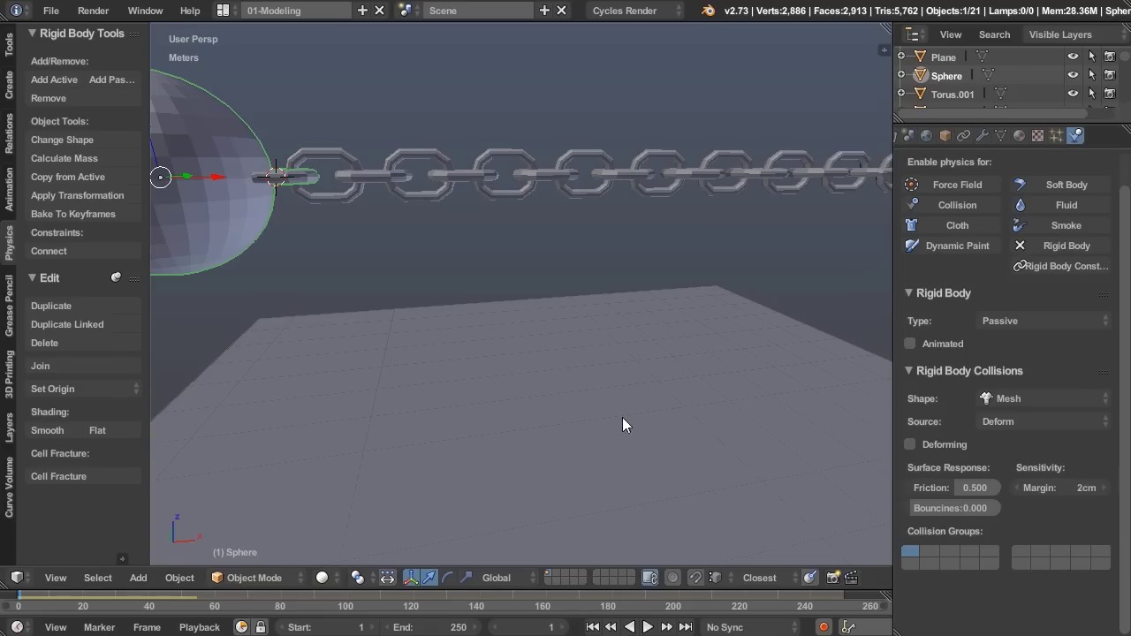
- Play the simulation with the chain hanging from the passive sphere and return to the first frame
scroll(530, 380, down, 4)
middle_drag(519, 379, 512, 373)
click(649, 626)
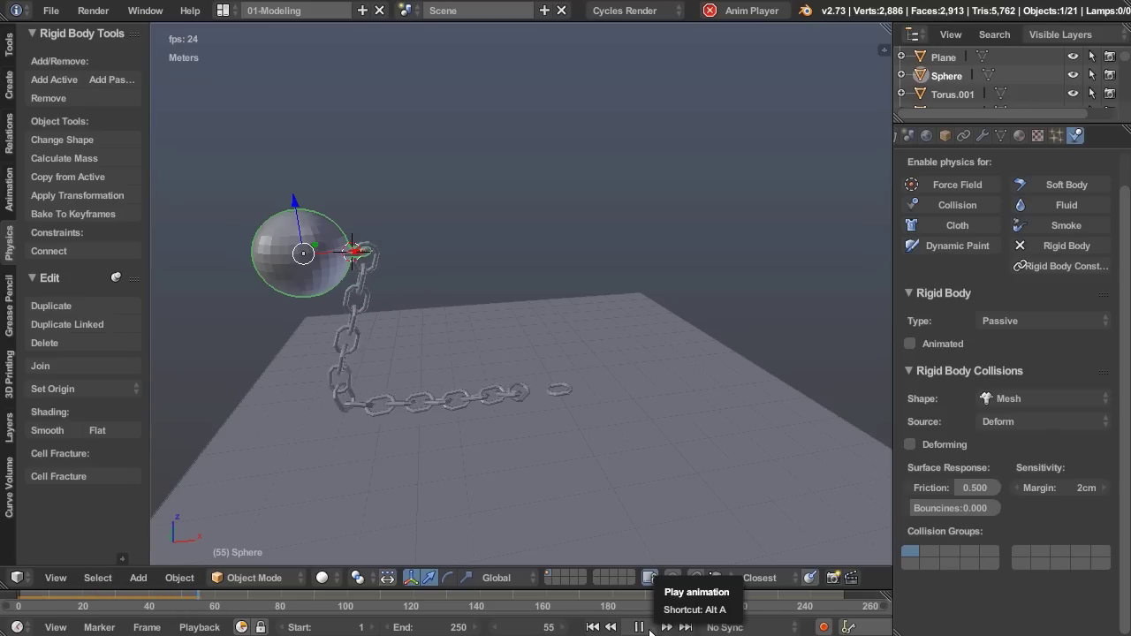
click(639, 627)
click(592, 627)
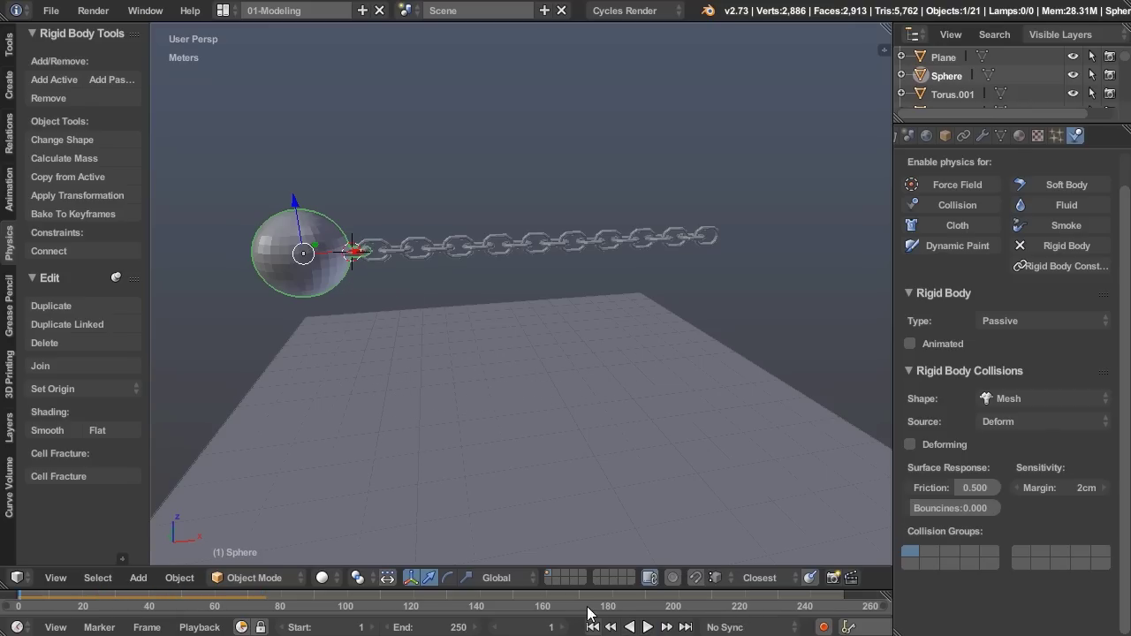
- Select the sphere with all chain links and move them higher above the floor along the Z axis
key(b)
drag(240, 152, 750, 262)
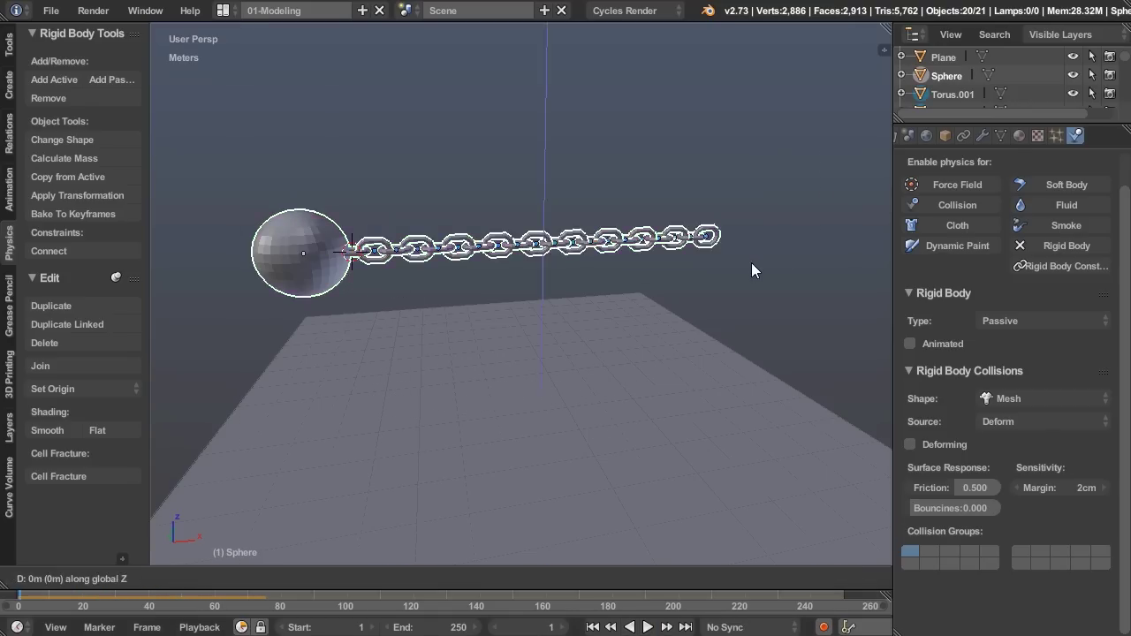
key(g)
click(690, 450)
- Test-run the simulation from the raised position and return to the first frame
click(652, 627)
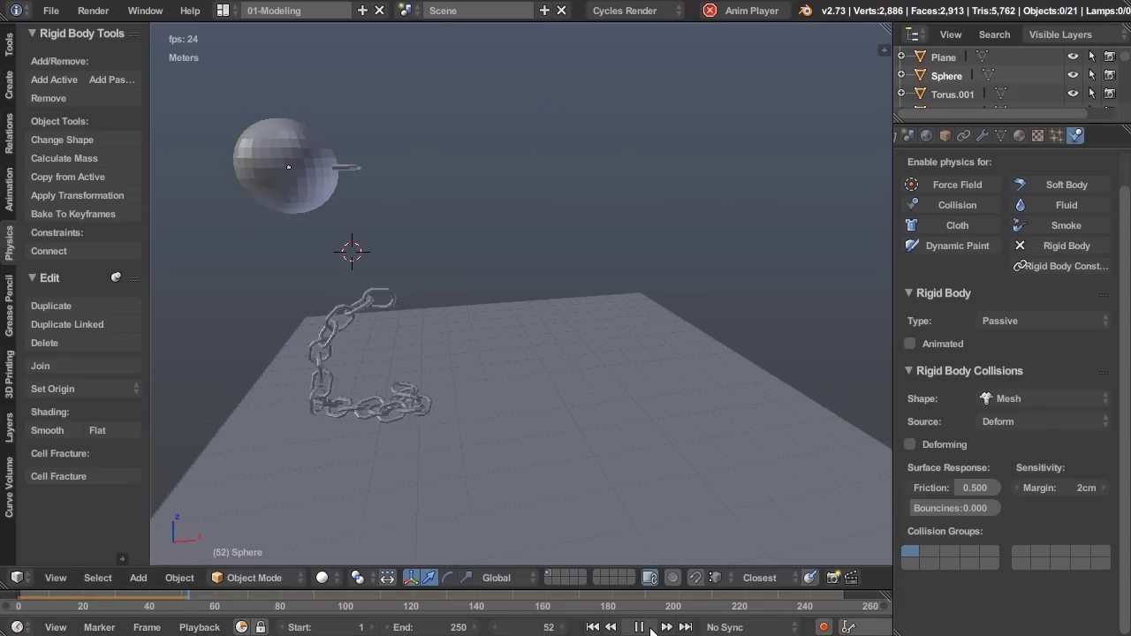
click(639, 626)
click(592, 626)
- Select the sphere and replay the simulation in a closer view, pausing around frame 39
middle_drag(541, 501, 466, 407)
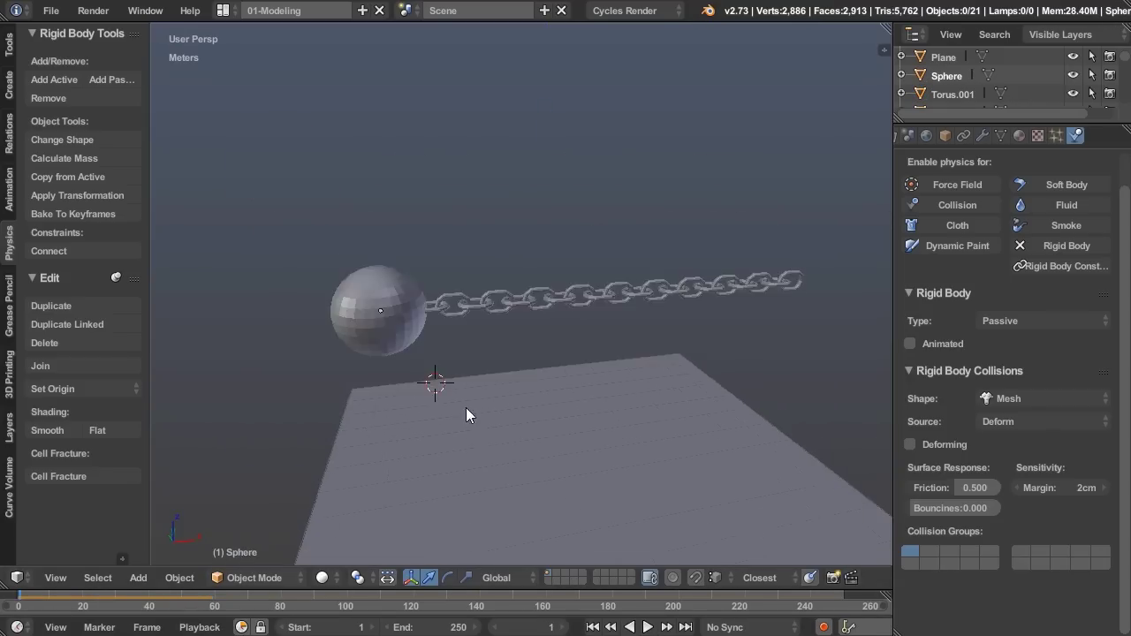
scroll(466, 407, up, 3)
right_click(313, 144)
mouse_move(306, 135)
mouse_down()
mouse_move(296, 131)
mouse_move(314, 133)
mouse_up()
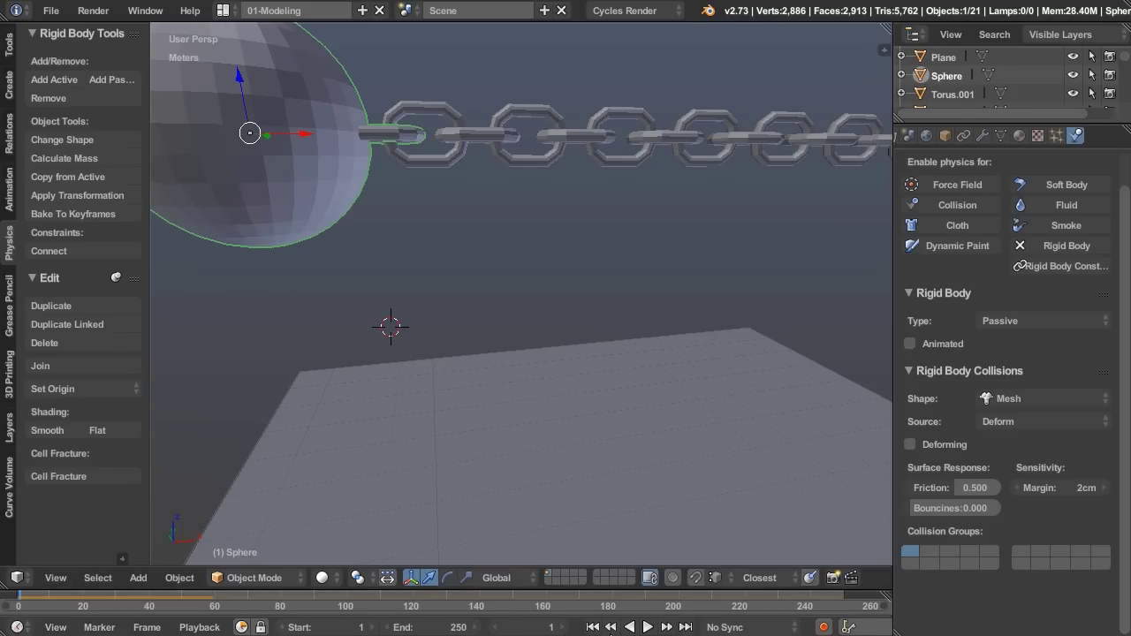
click(646, 628)
click(641, 627)
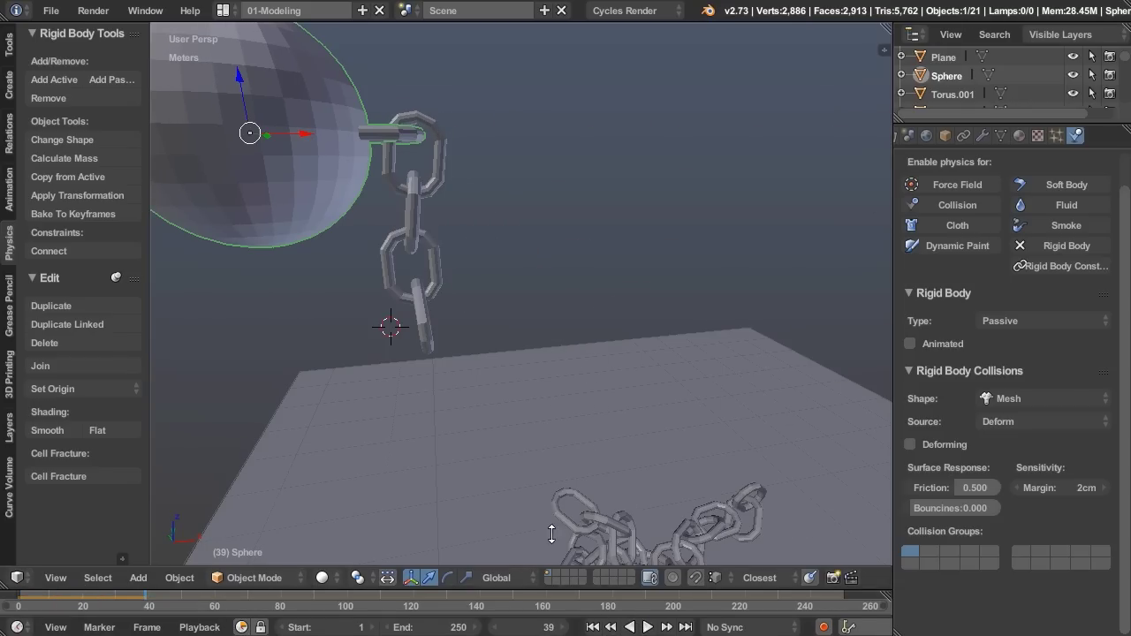
- Scrub the simulation back to about frame 15 and examine close up how neighbouring links penetrate and separate
click(138, 578)
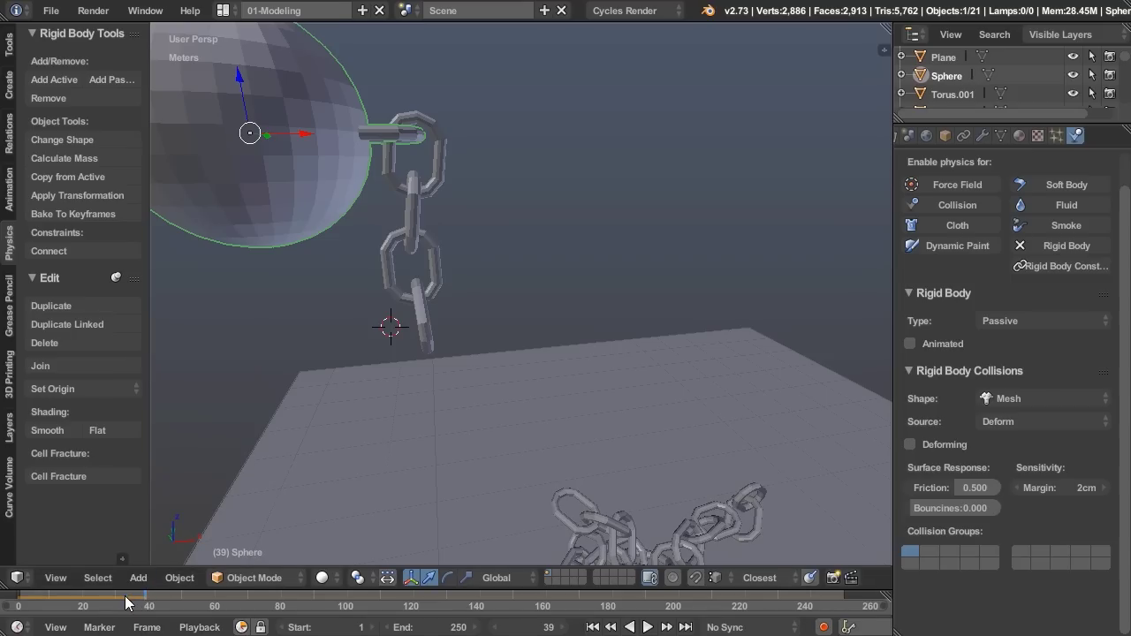
drag(144, 601, 93, 616)
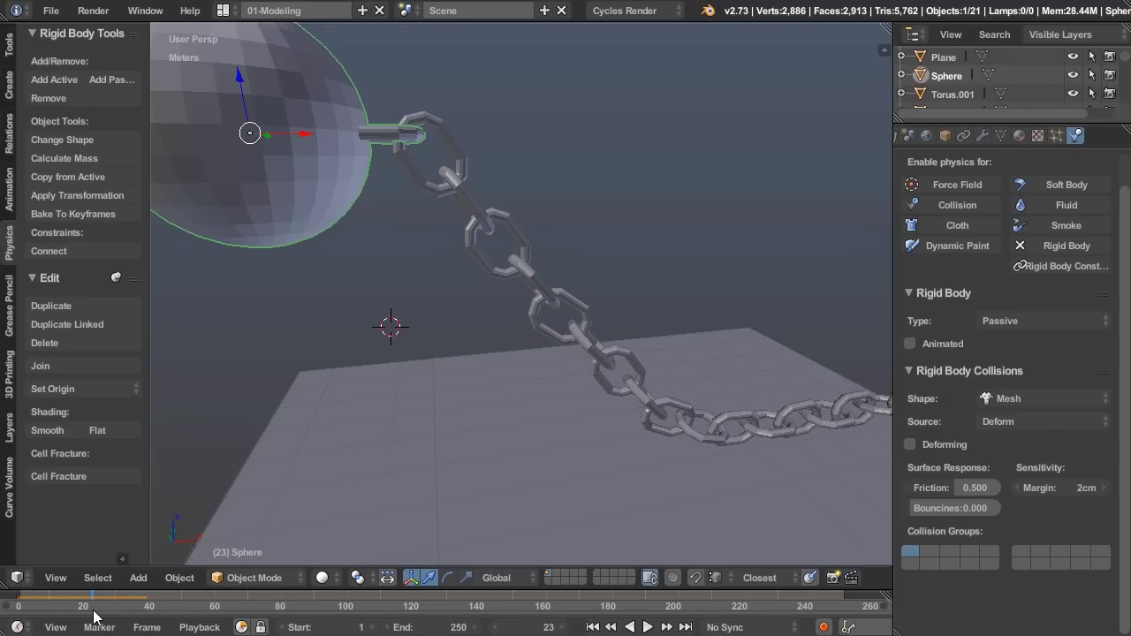
scroll(589, 381, up, 5)
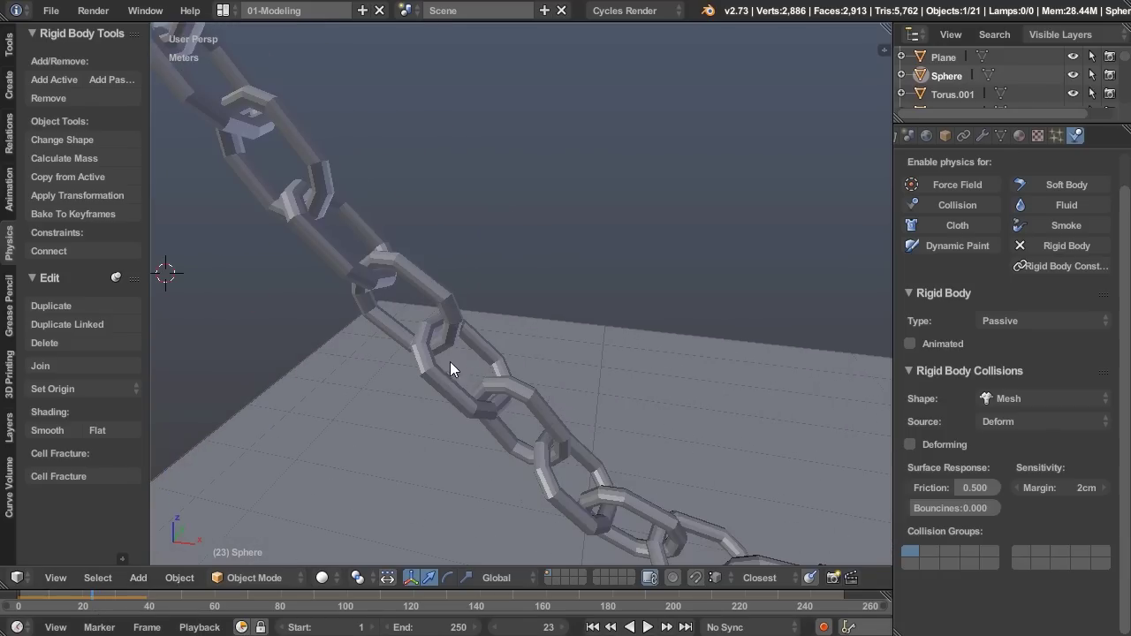
middle_drag(462, 343, 493, 382)
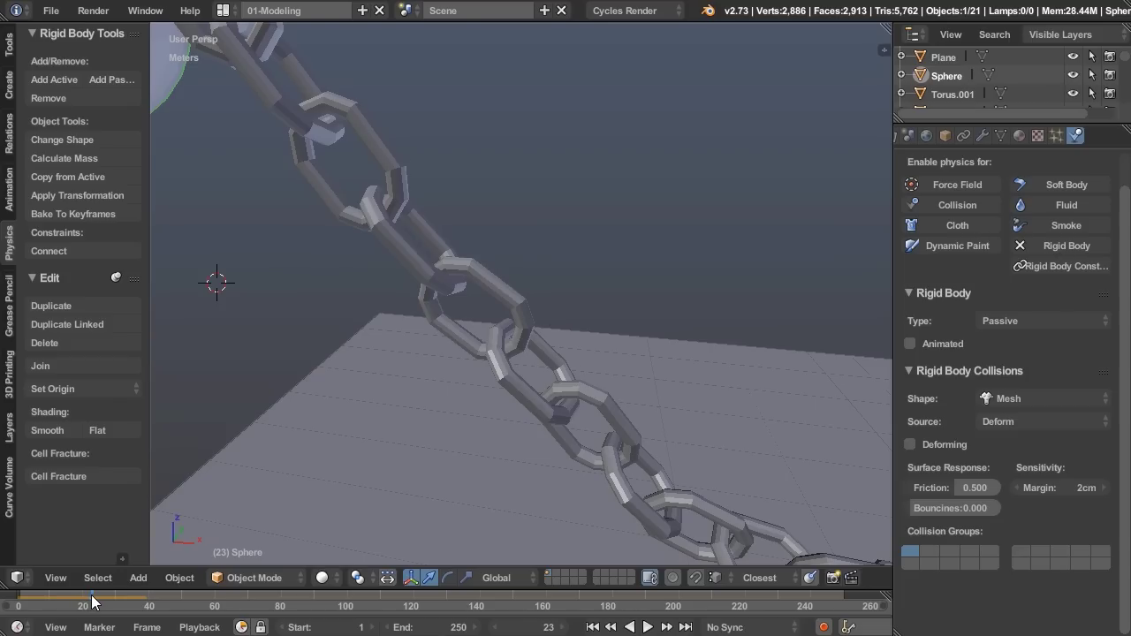
mouse_move(92, 602)
mouse_down()
mouse_move(102, 602)
mouse_move(76, 616)
mouse_move(96, 601)
mouse_up()
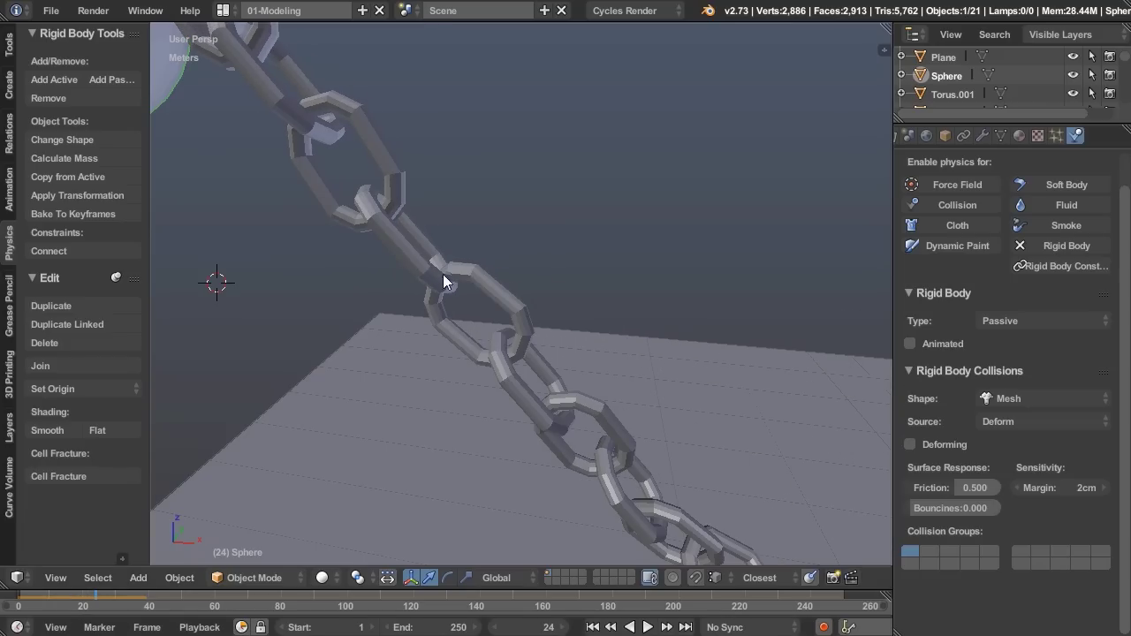
drag(102, 601, 60, 606)
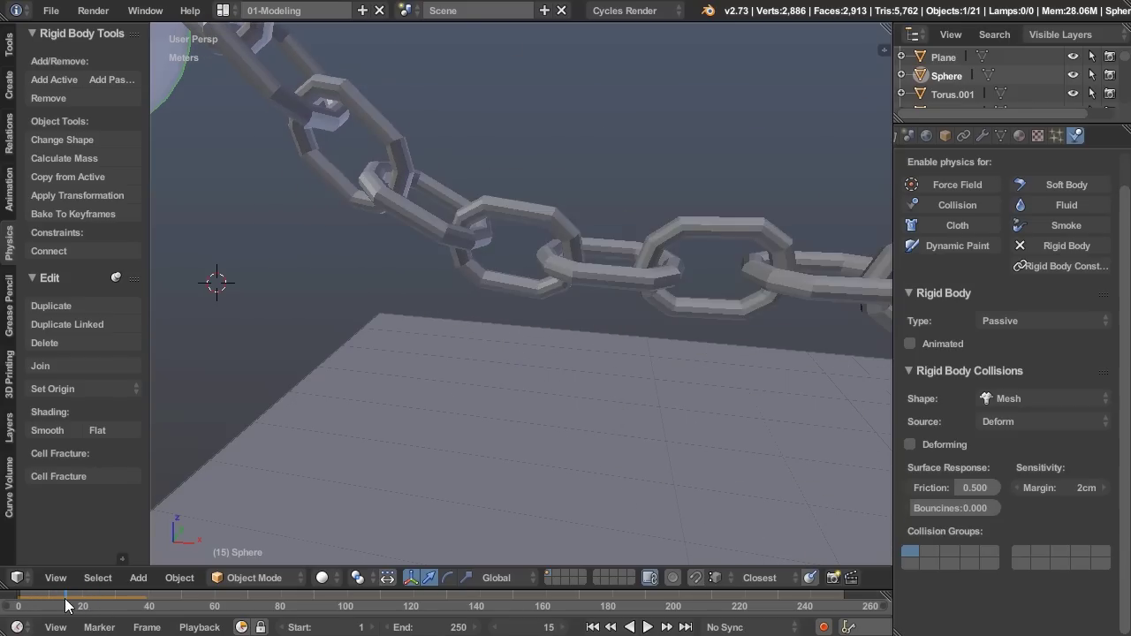
- Set the Rigid Body World's steps per second to 120 in the scene settings
middle_drag(519, 339, 892, 208)
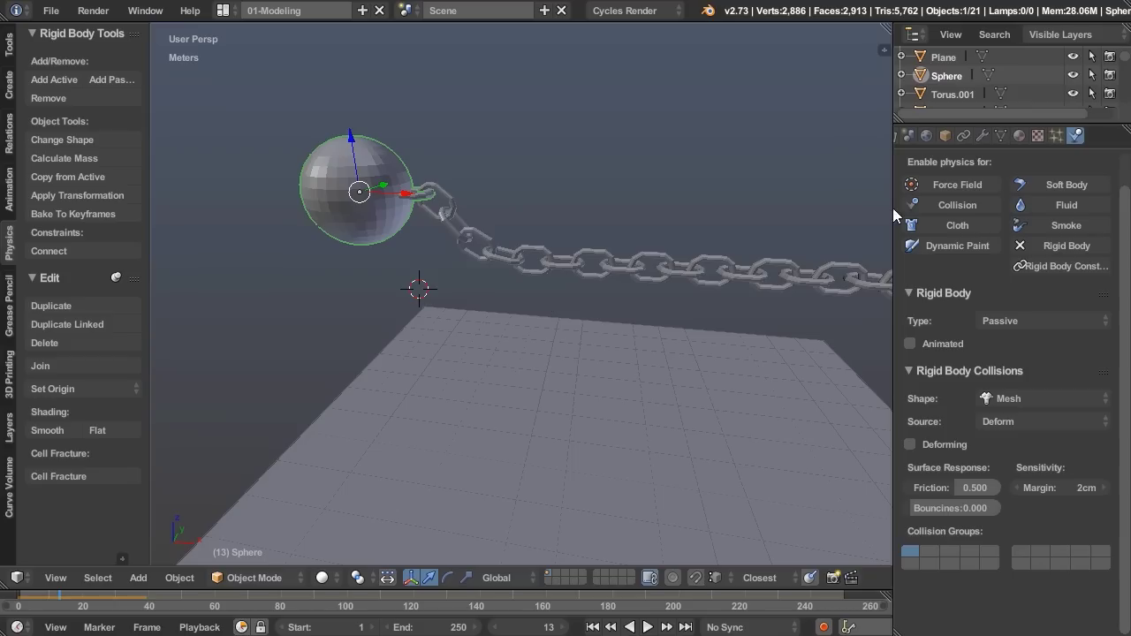
click(909, 135)
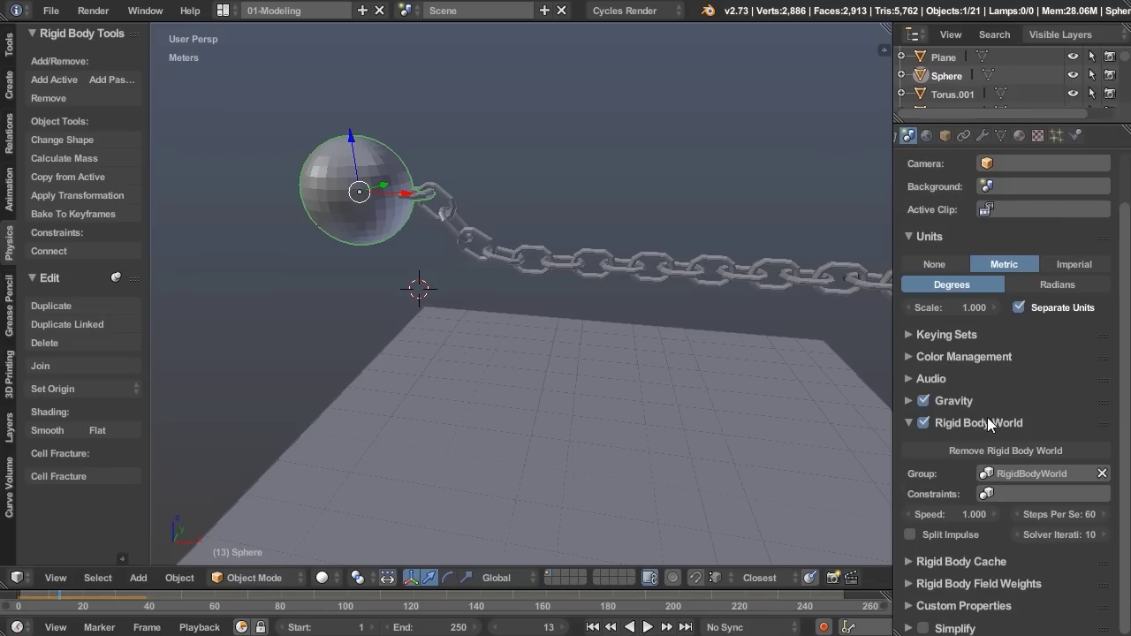
middle_drag(671, 385, 578, 376)
click(1065, 515)
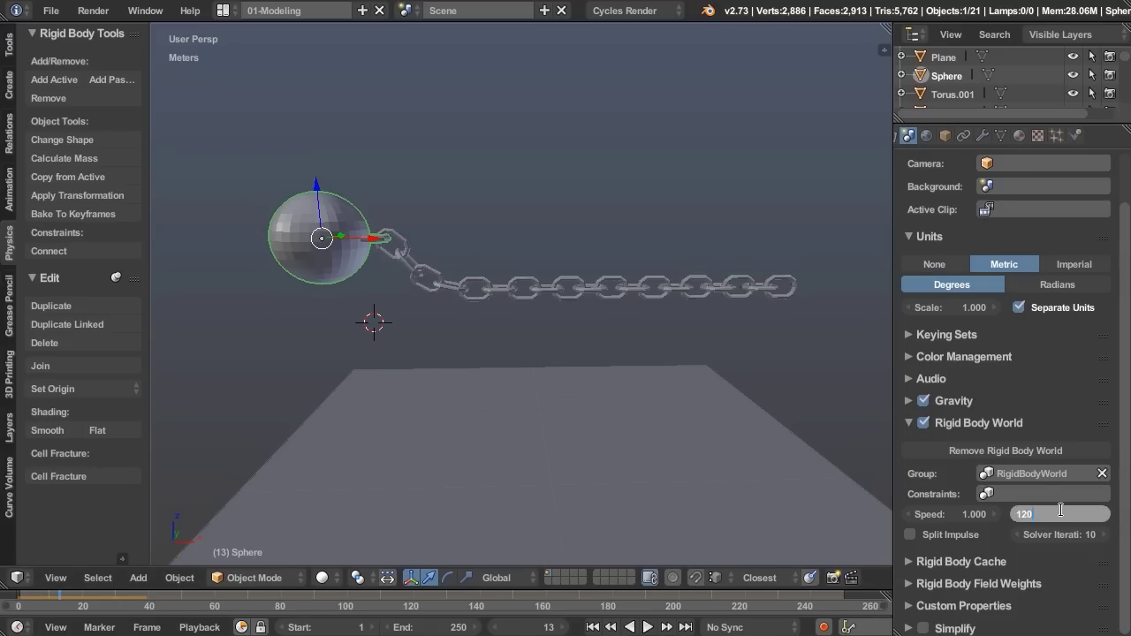
key(Return)
- Run the simulation from the first frame to about frame 99 to check the links, and return to the first frame
middle_drag(465, 353, 555, 532)
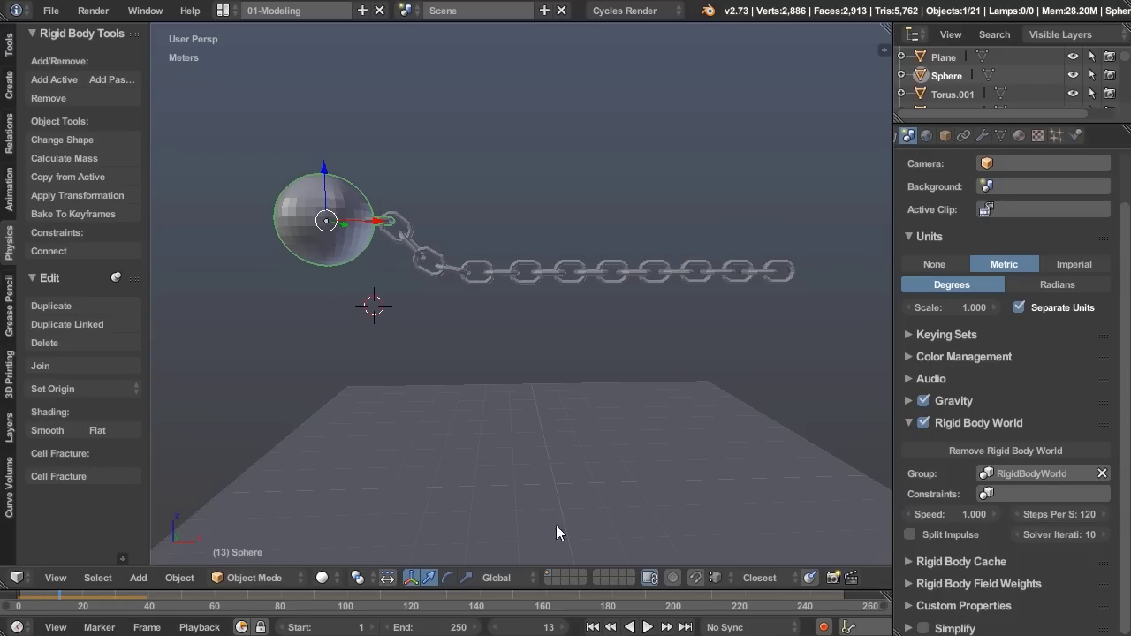
click(592, 627)
click(645, 626)
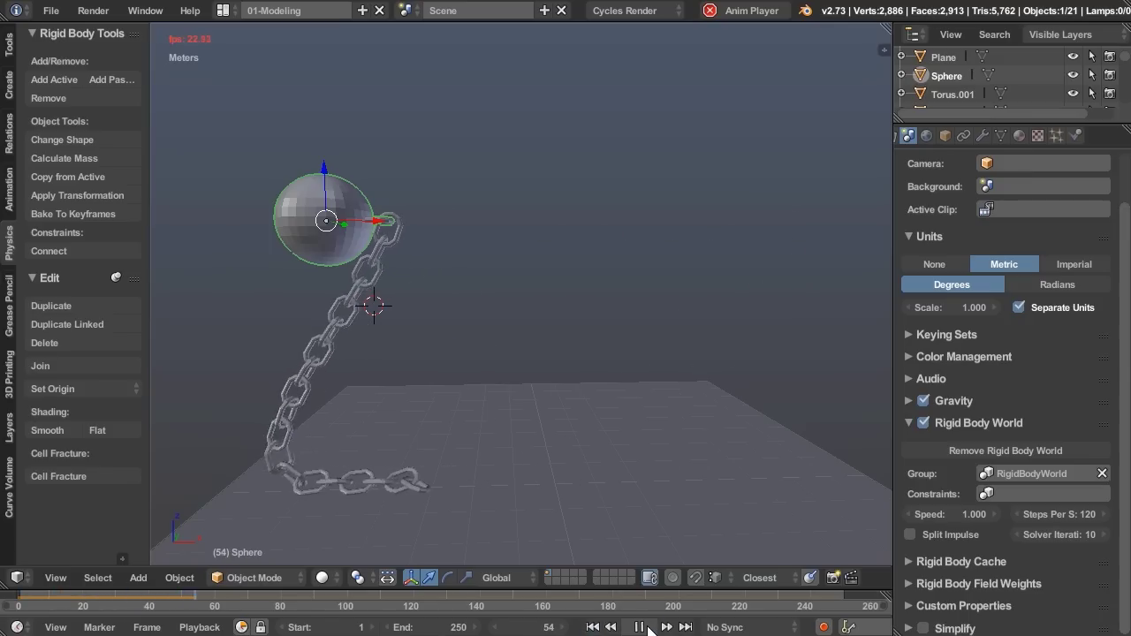
click(629, 627)
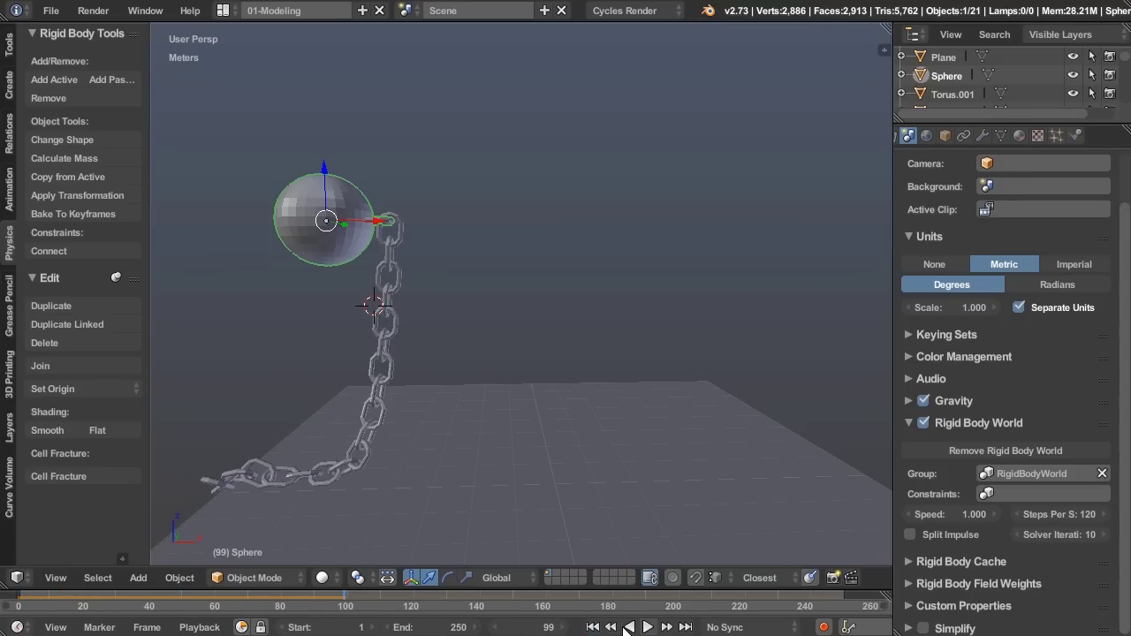
click(591, 627)
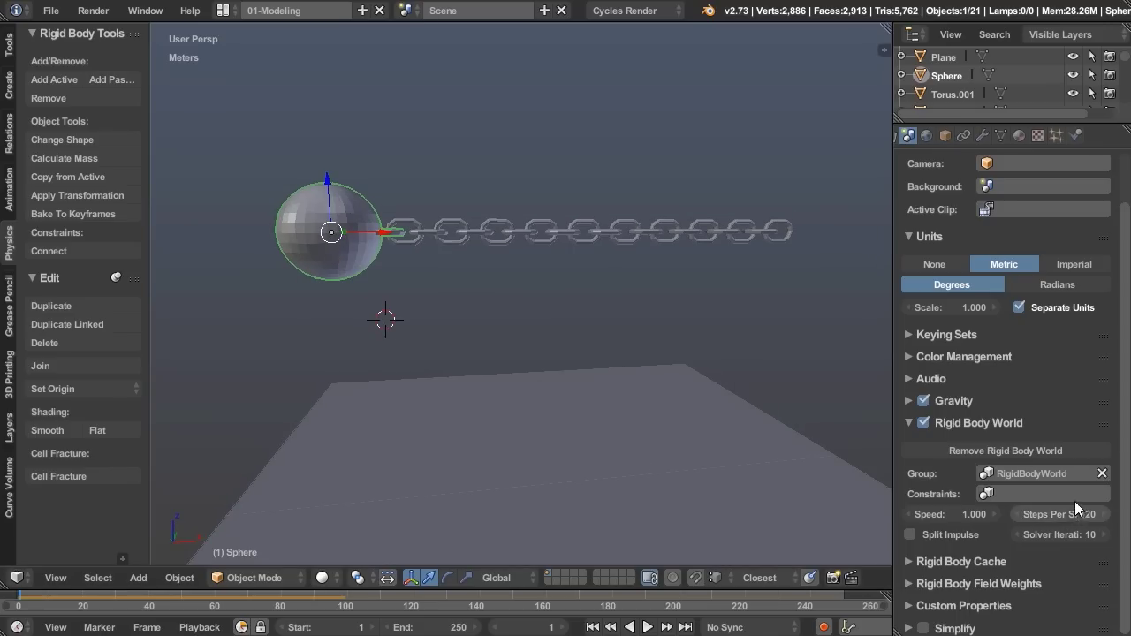
- Box-select the sphere with all chain links, raise them higher above the floor along the Z axis, and deselect everything
key(b)
drag(265, 177, 792, 277)
key(g)
key(z)
click(692, 216)
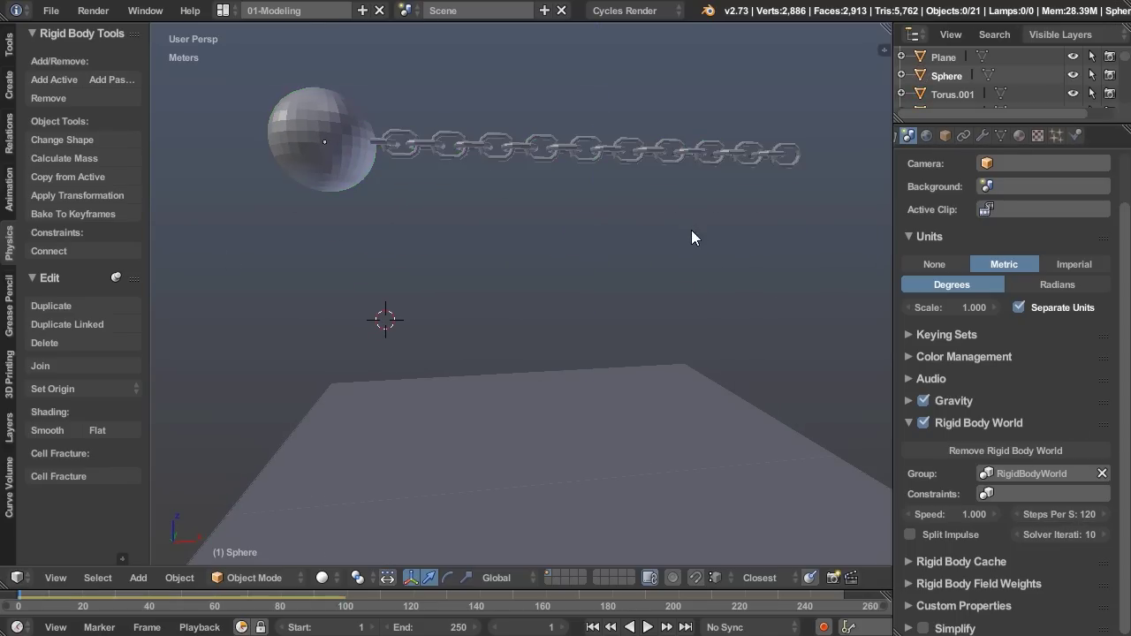
key(a)
- Replay the simulation from the raised position until the chain hangs beneath the sphere, stop it and return to the first frame
middle_drag(693, 267, 686, 301)
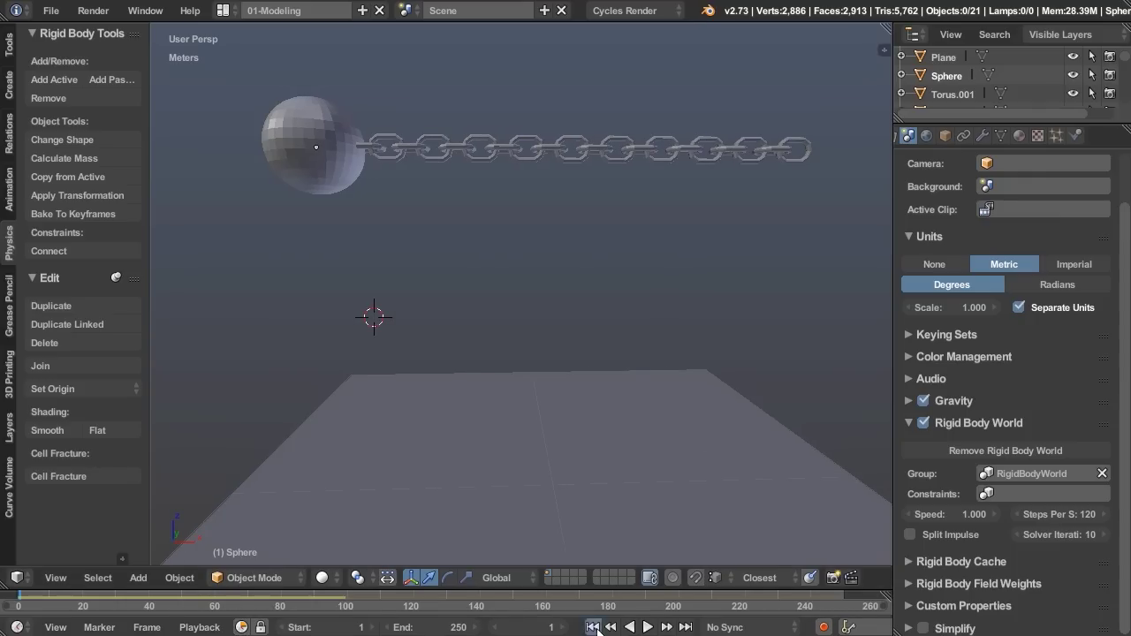
click(648, 627)
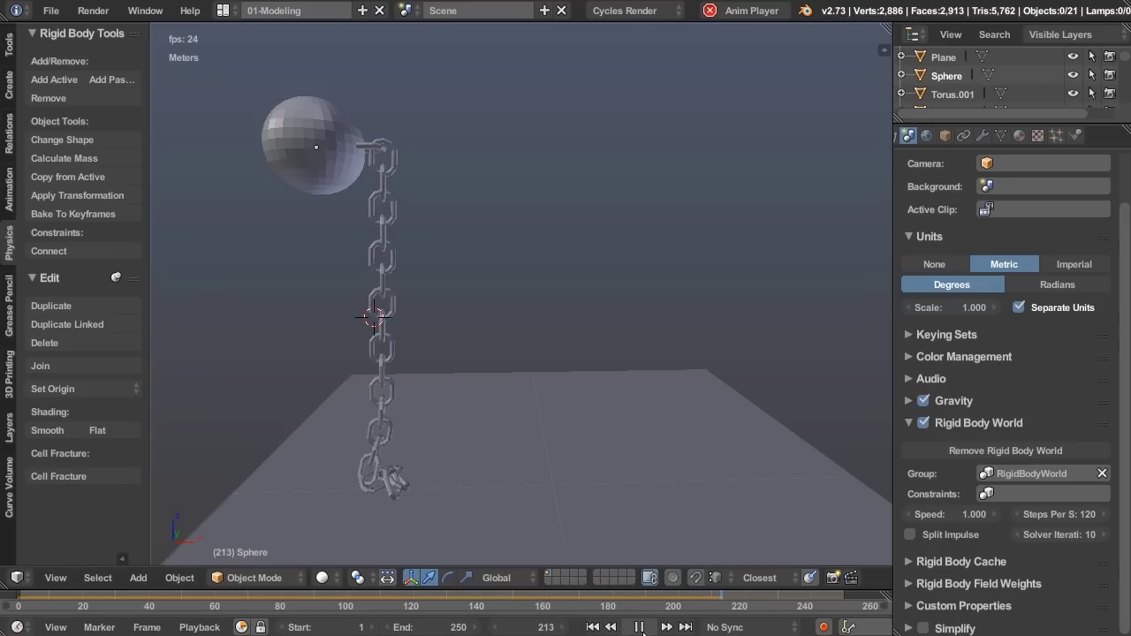
click(642, 629)
click(592, 626)
middle_drag(600, 525, 517, 446)
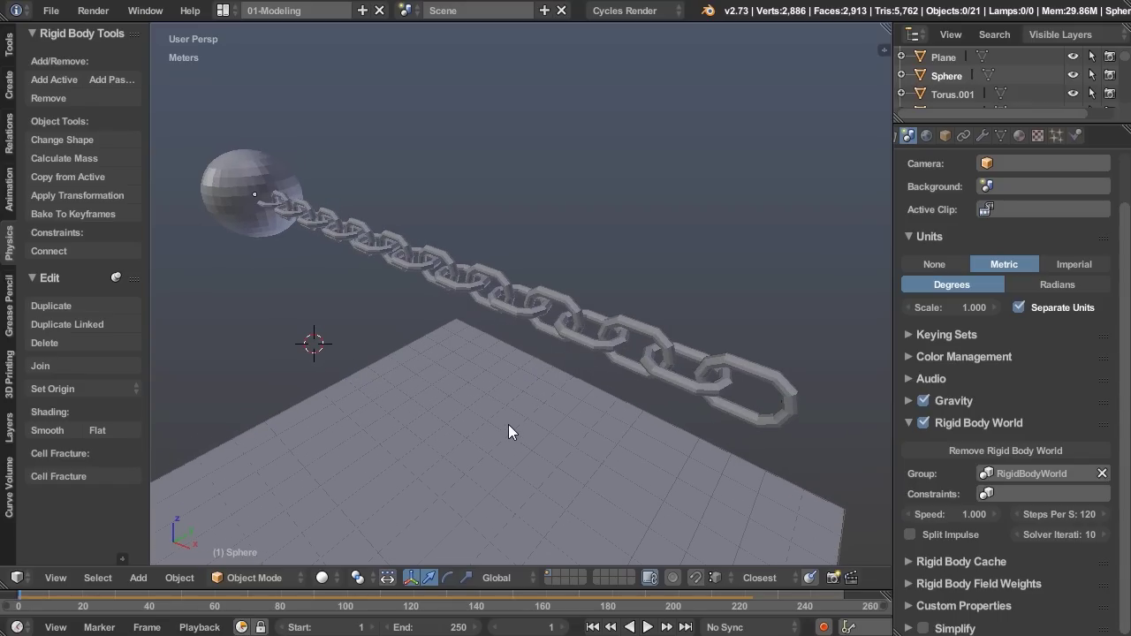